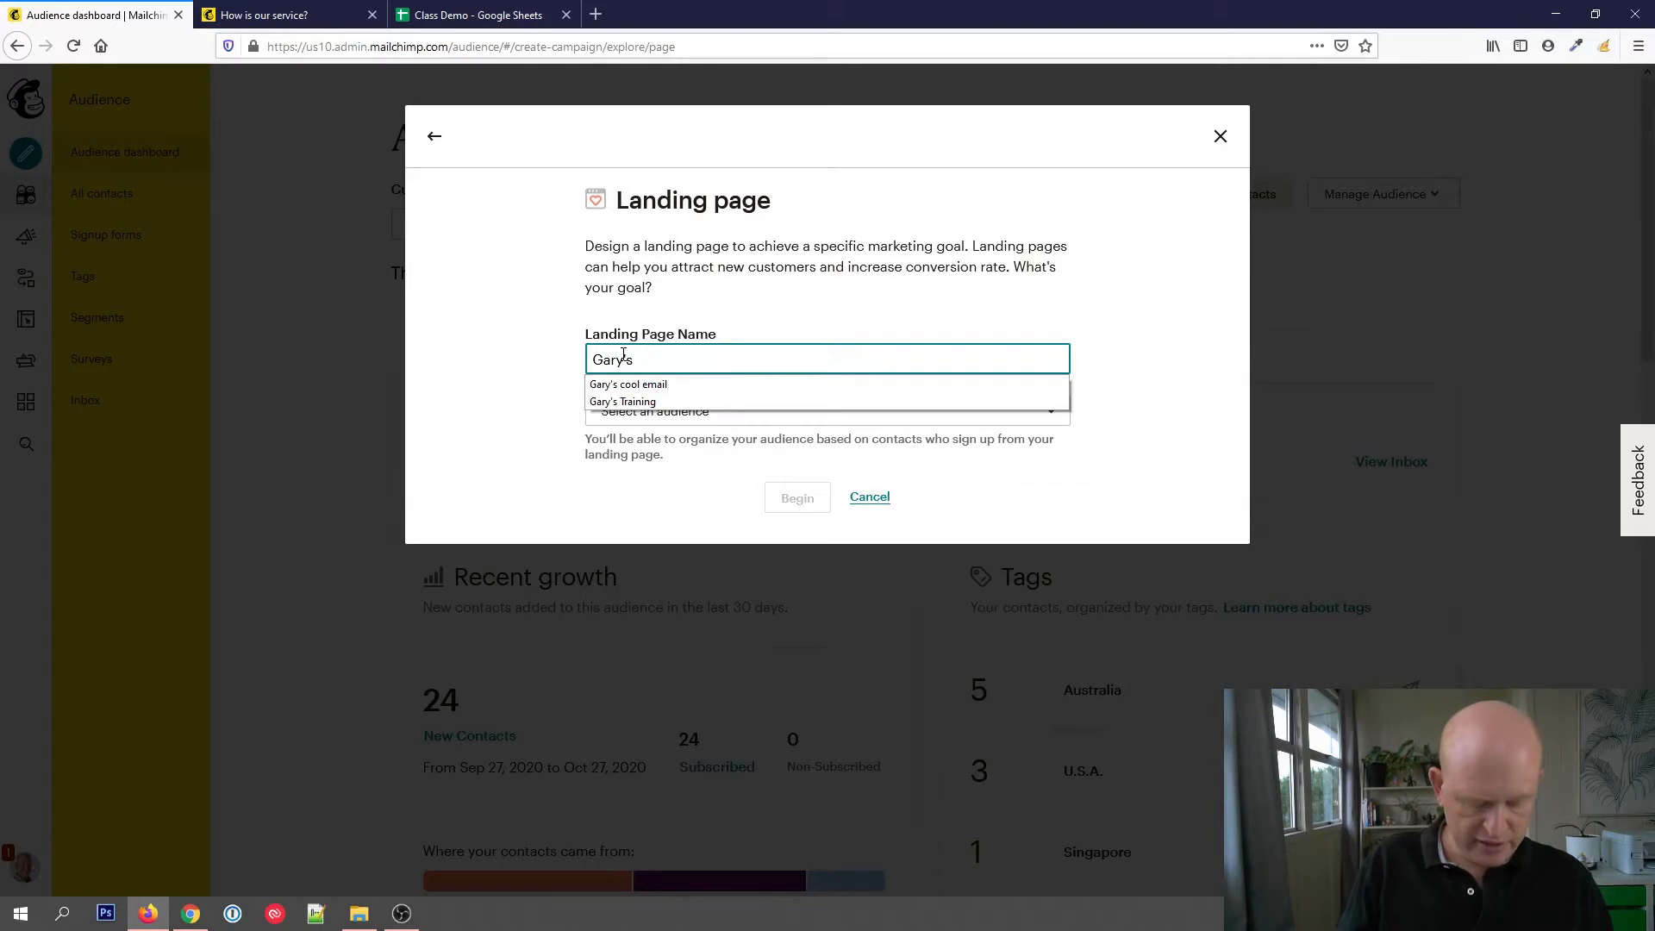
# Finish the landing page name with "landing page", choose the Training audience, and begin the page.
pyautogui.write('landing page')
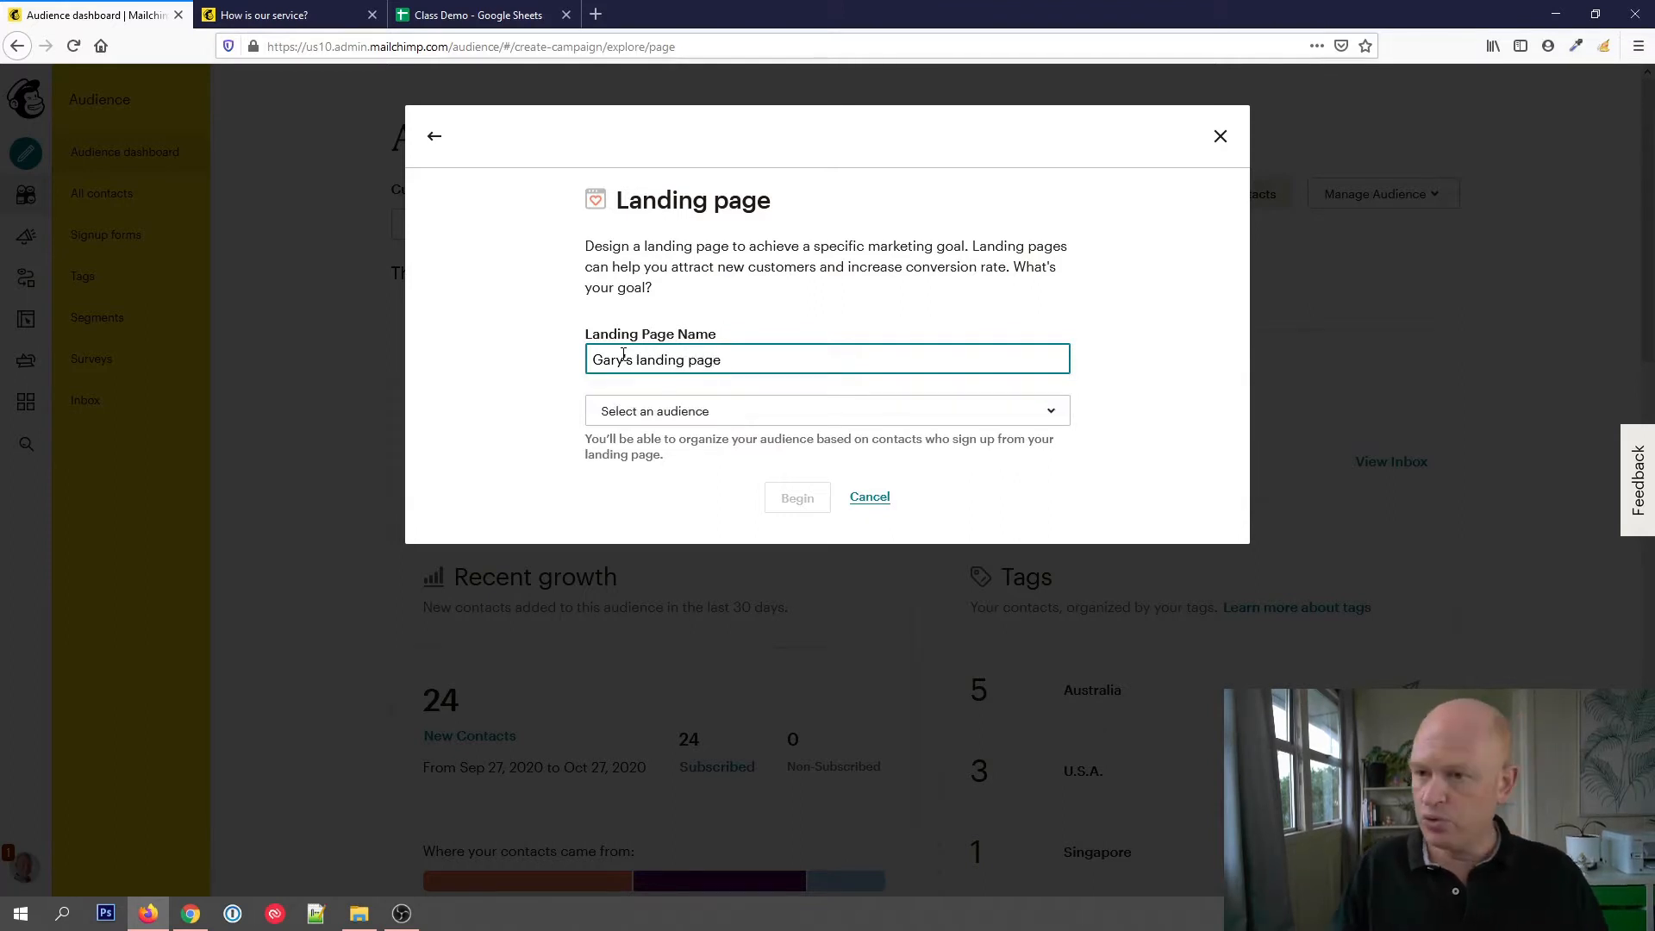
pyautogui.click(680, 413)
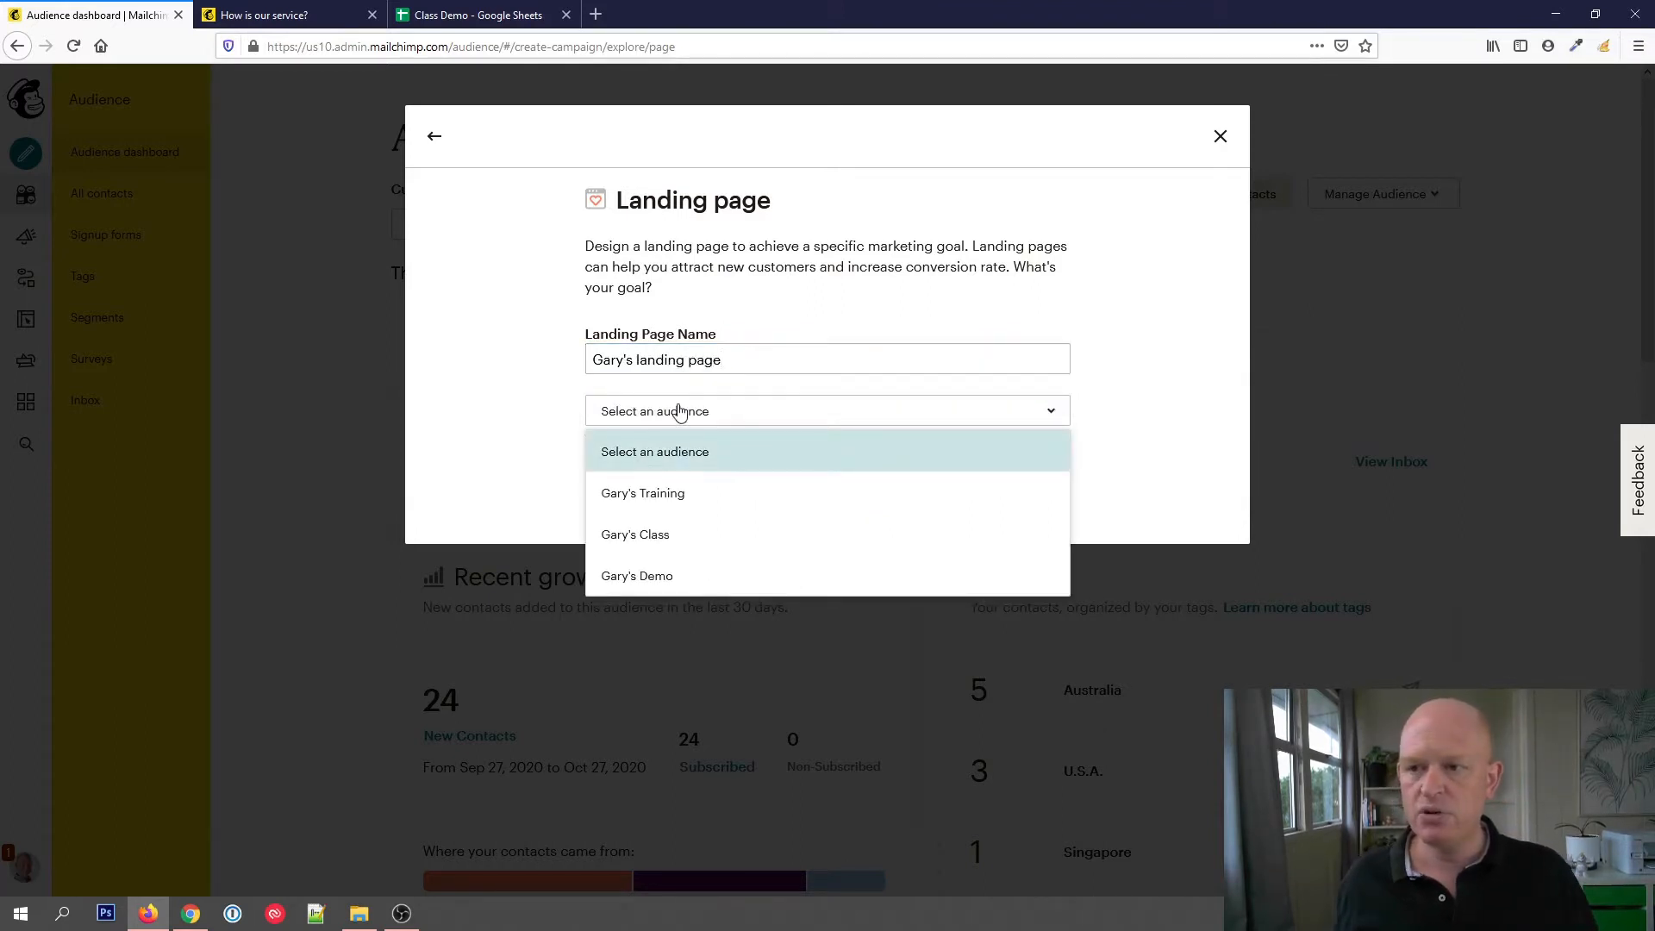
pyautogui.click(684, 499)
pyautogui.click(802, 503)
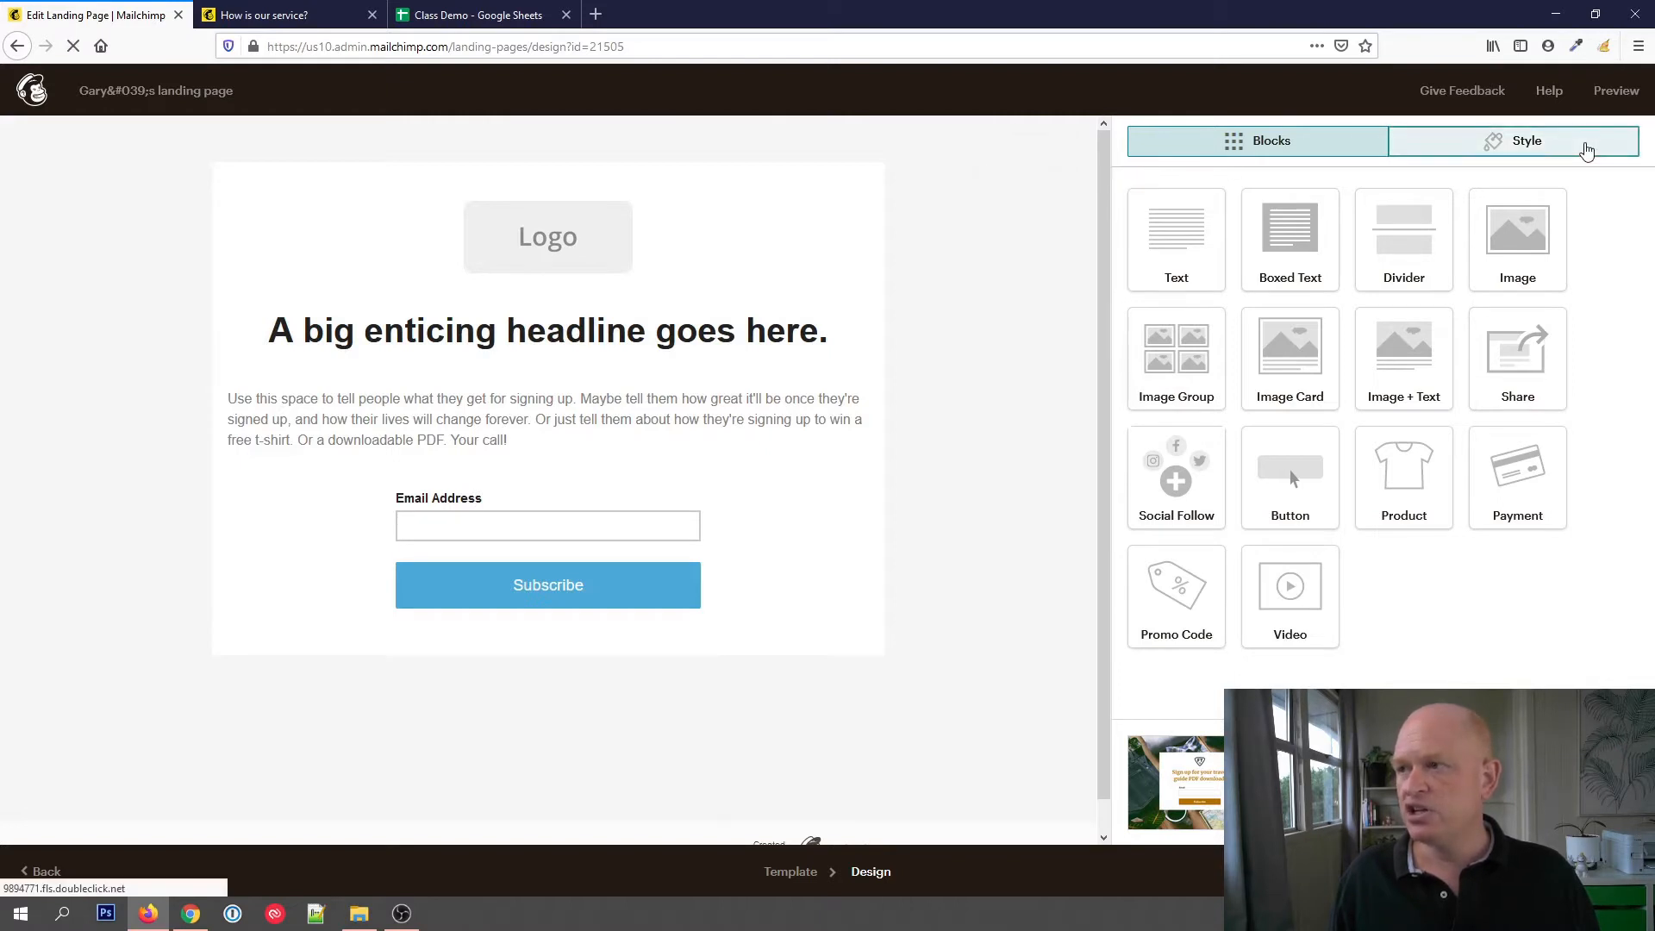
# Replace the placeholder logo with the orange OrganicWeb logo from the stored files, then save the image block.
pyautogui.click(1590, 145)
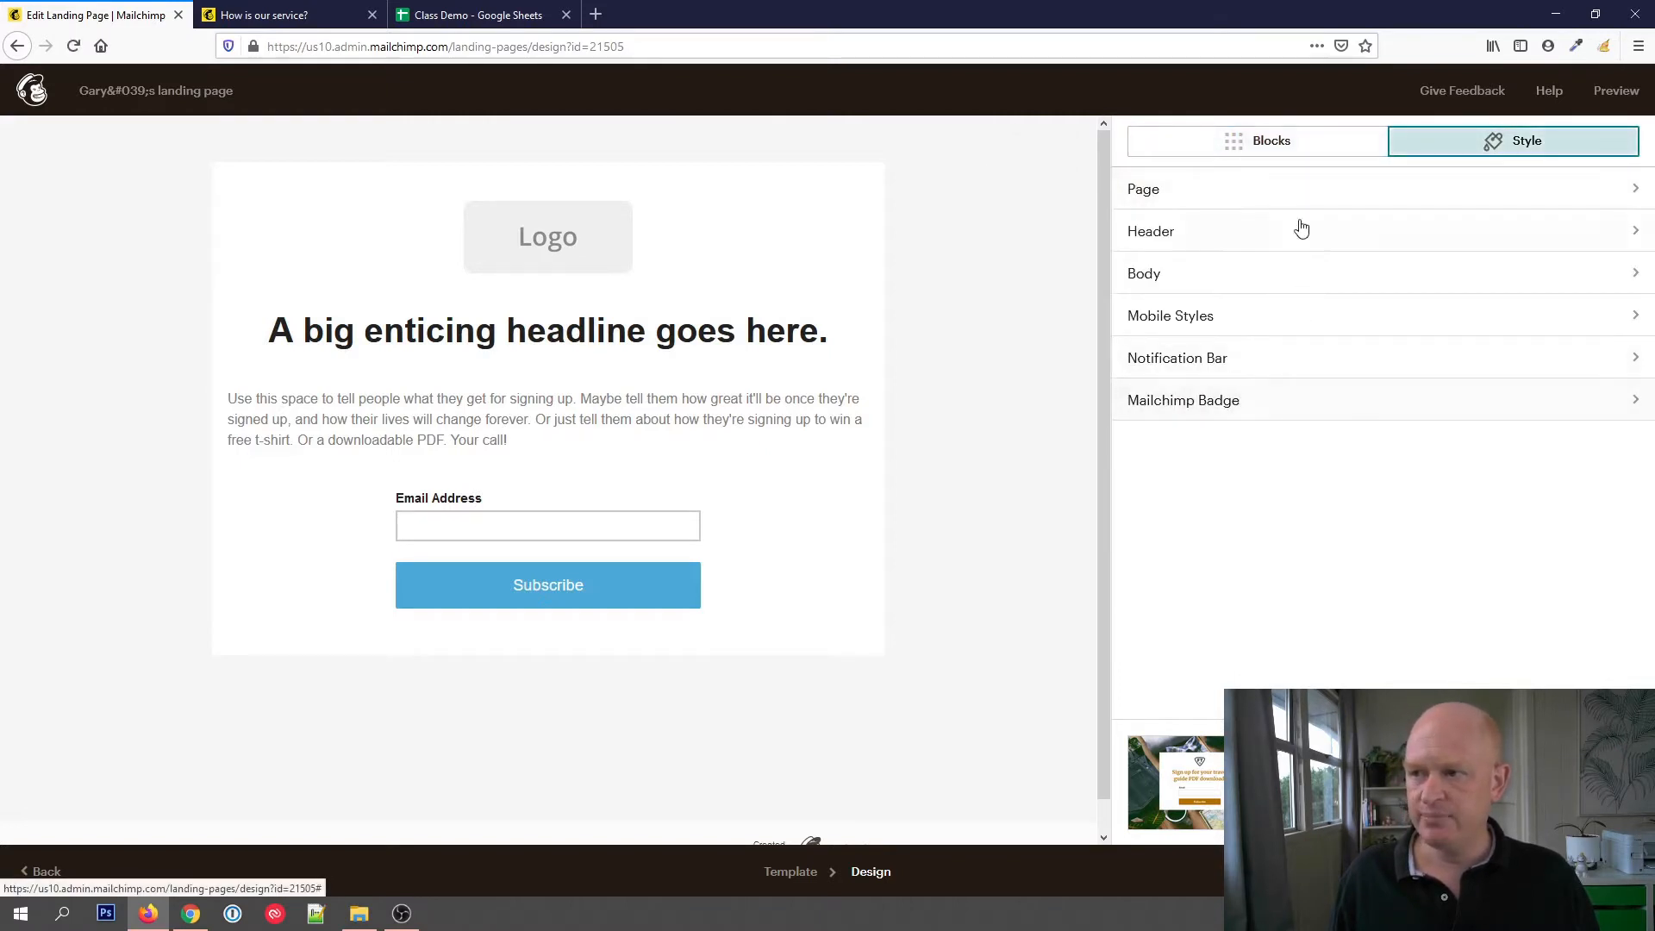
pyautogui.click(961, 252)
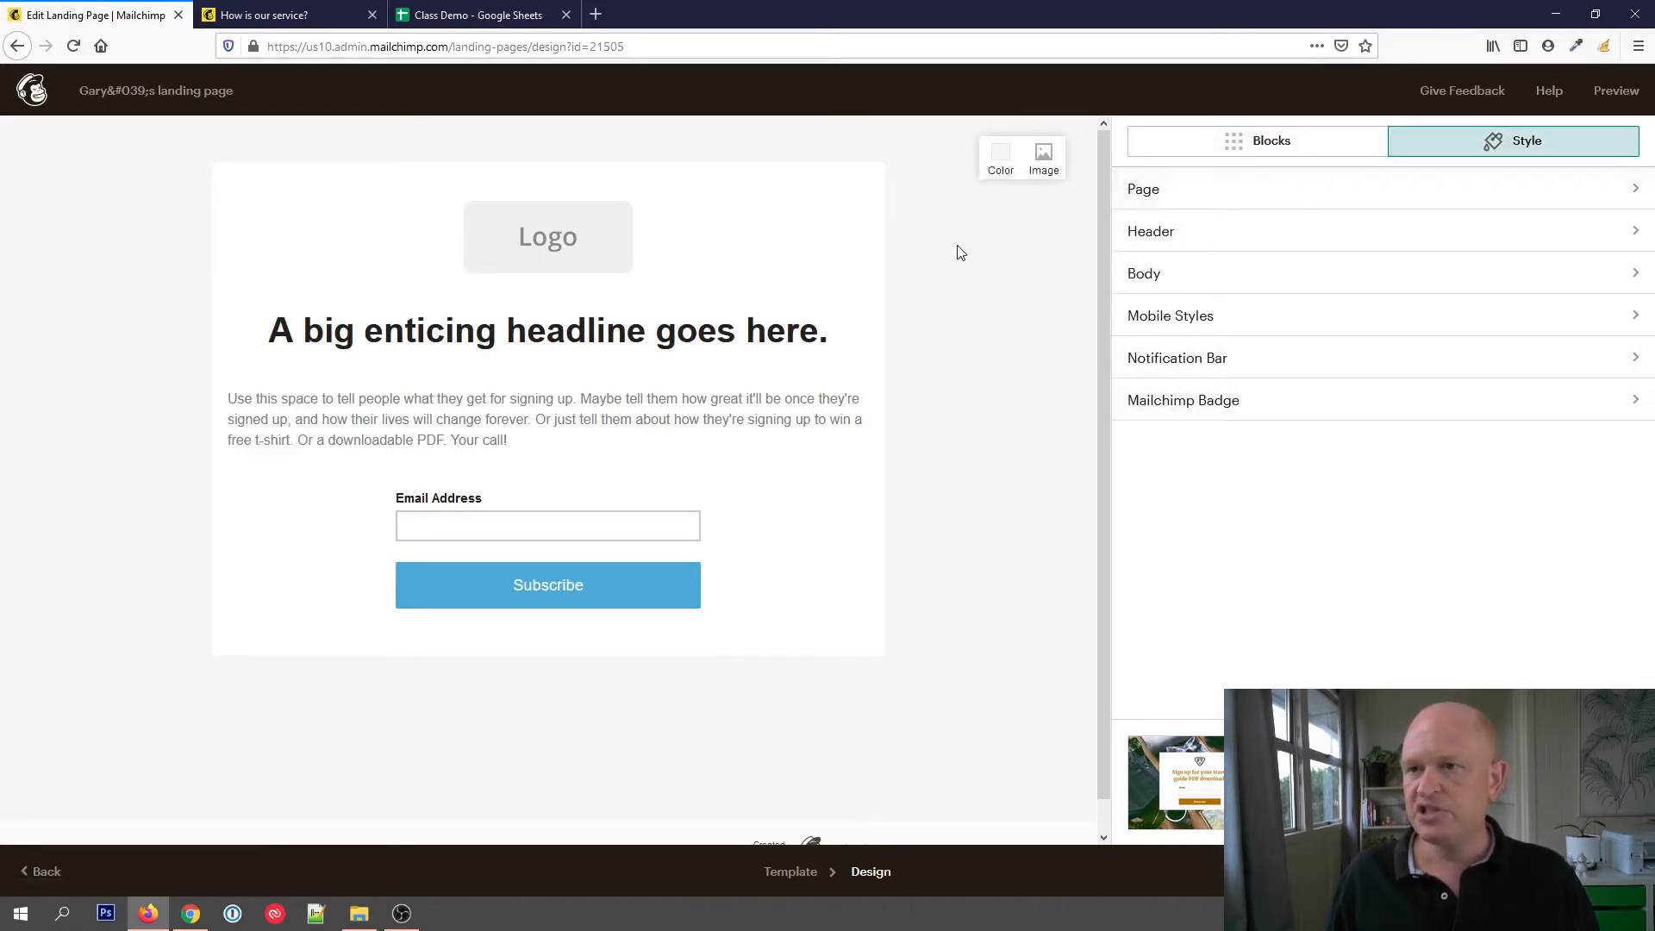
pyautogui.moveTo(662, 263)
pyautogui.click(630, 239)
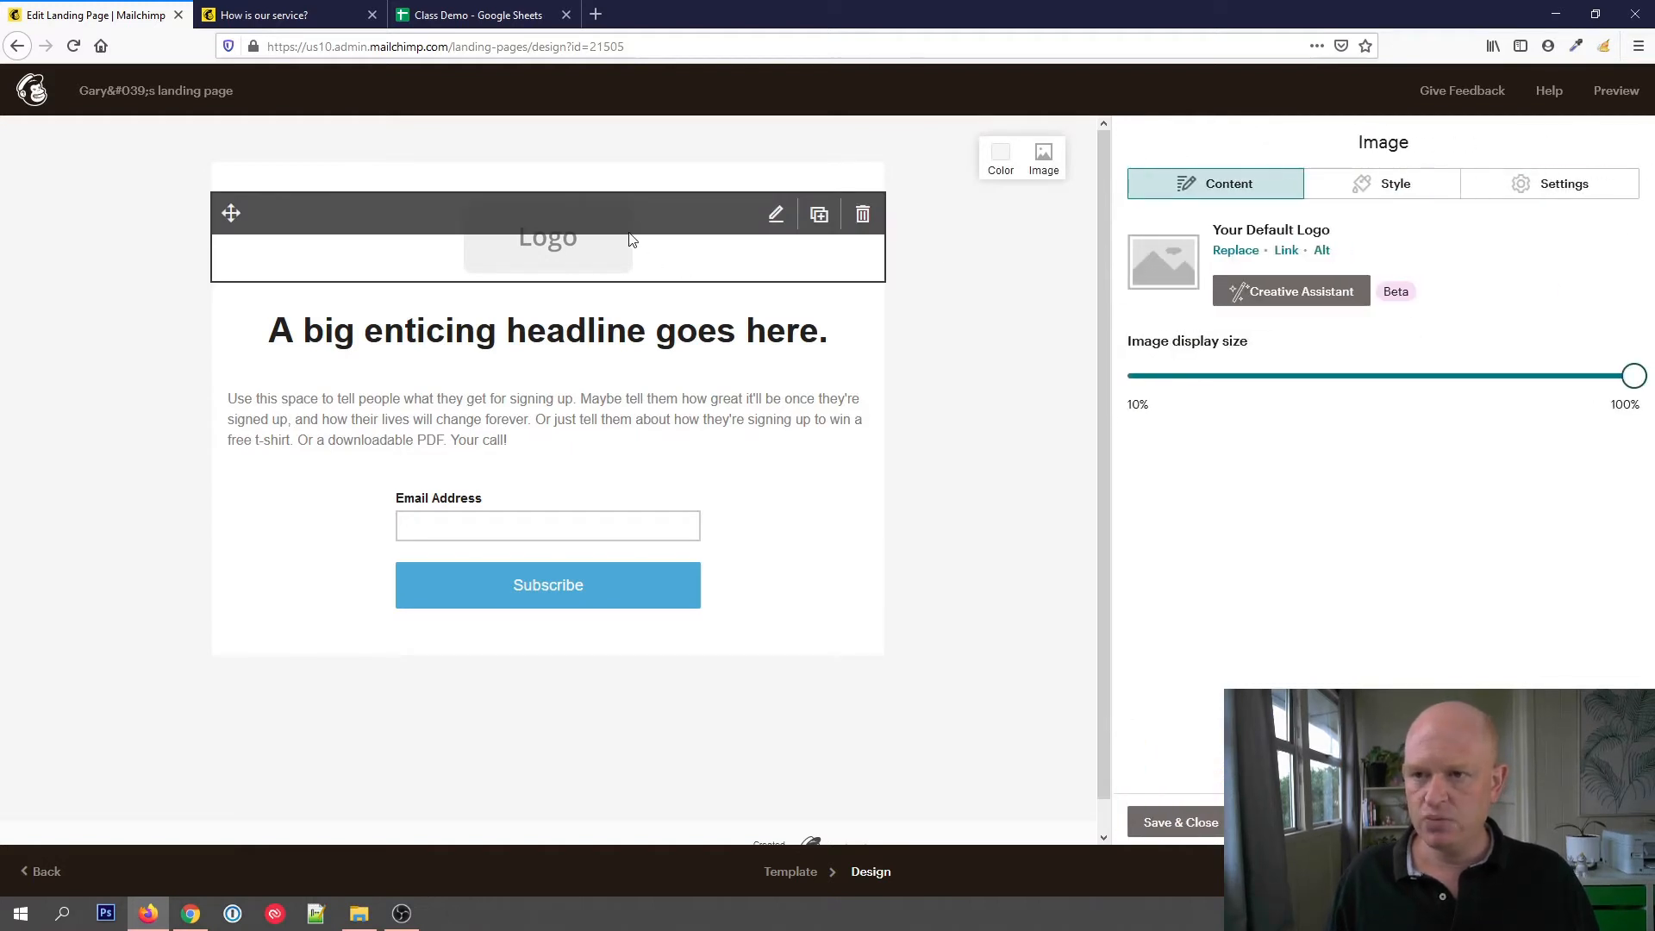
pyautogui.click(1245, 254)
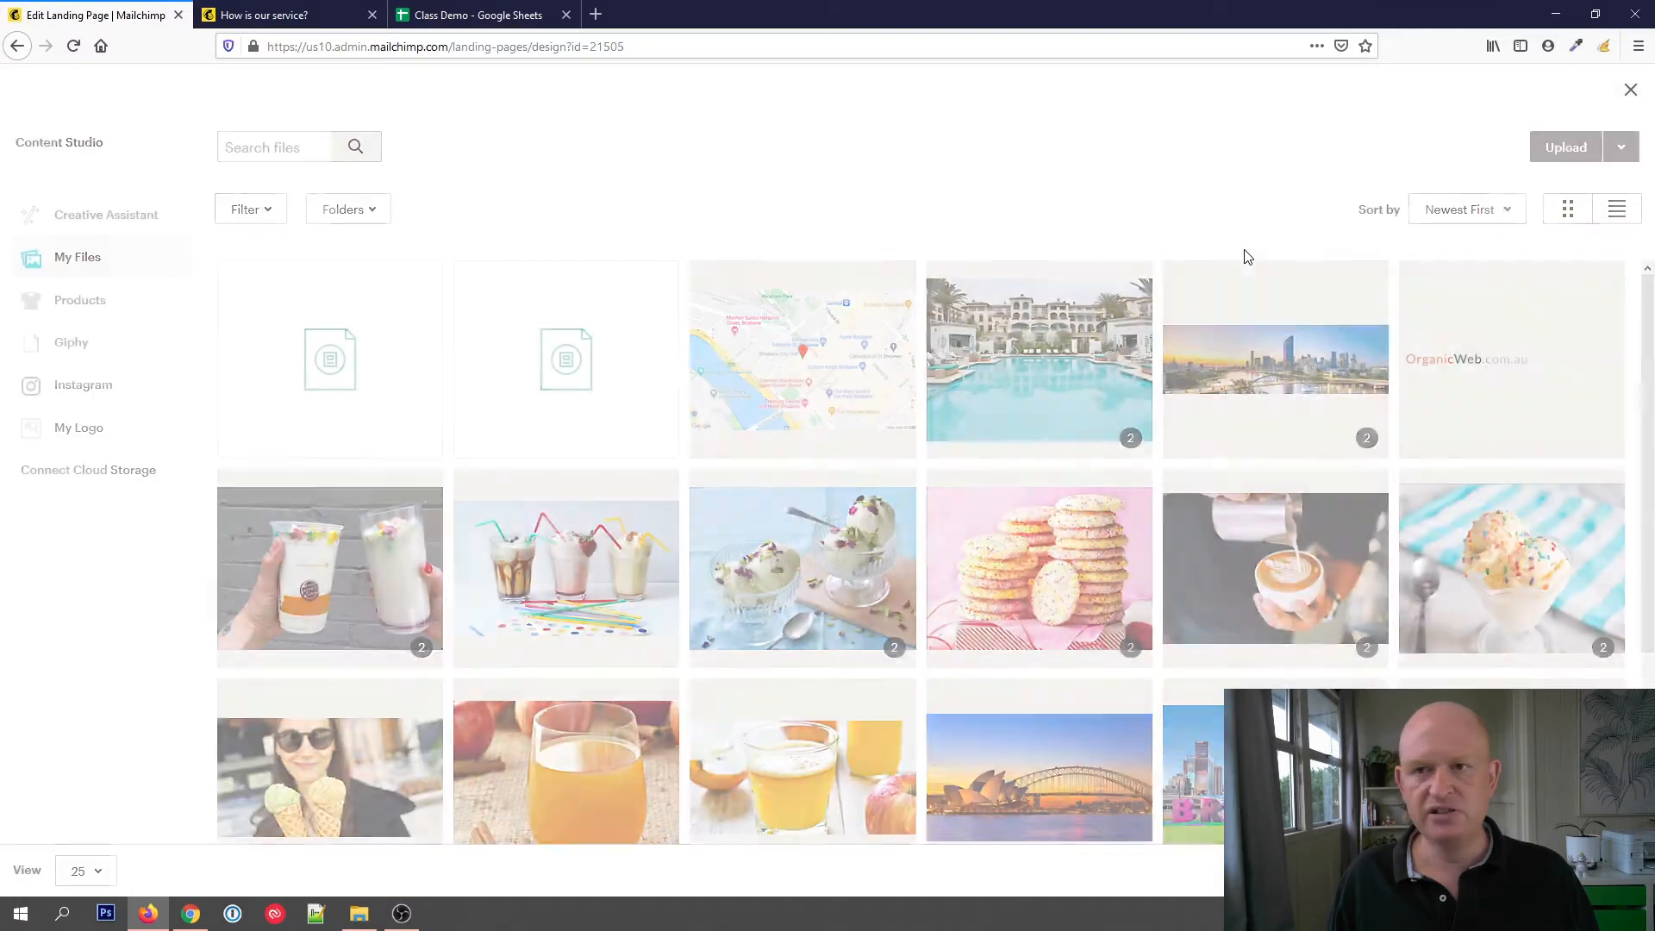
pyautogui.scroll(-3, 974, 394)
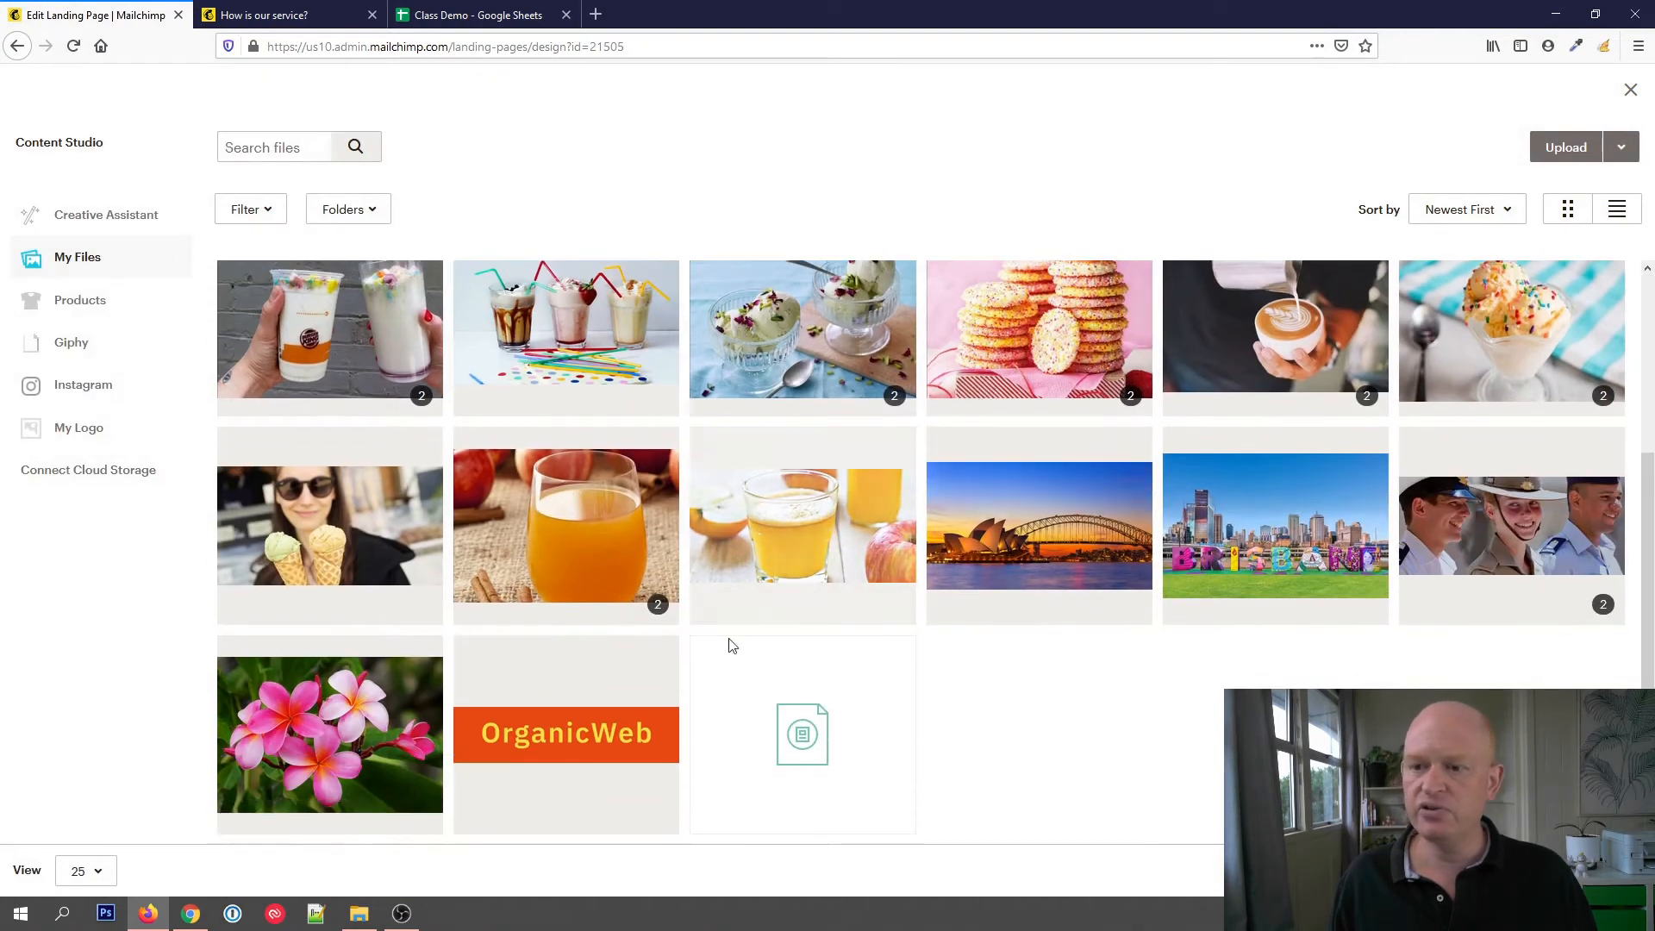
pyautogui.click(600, 700)
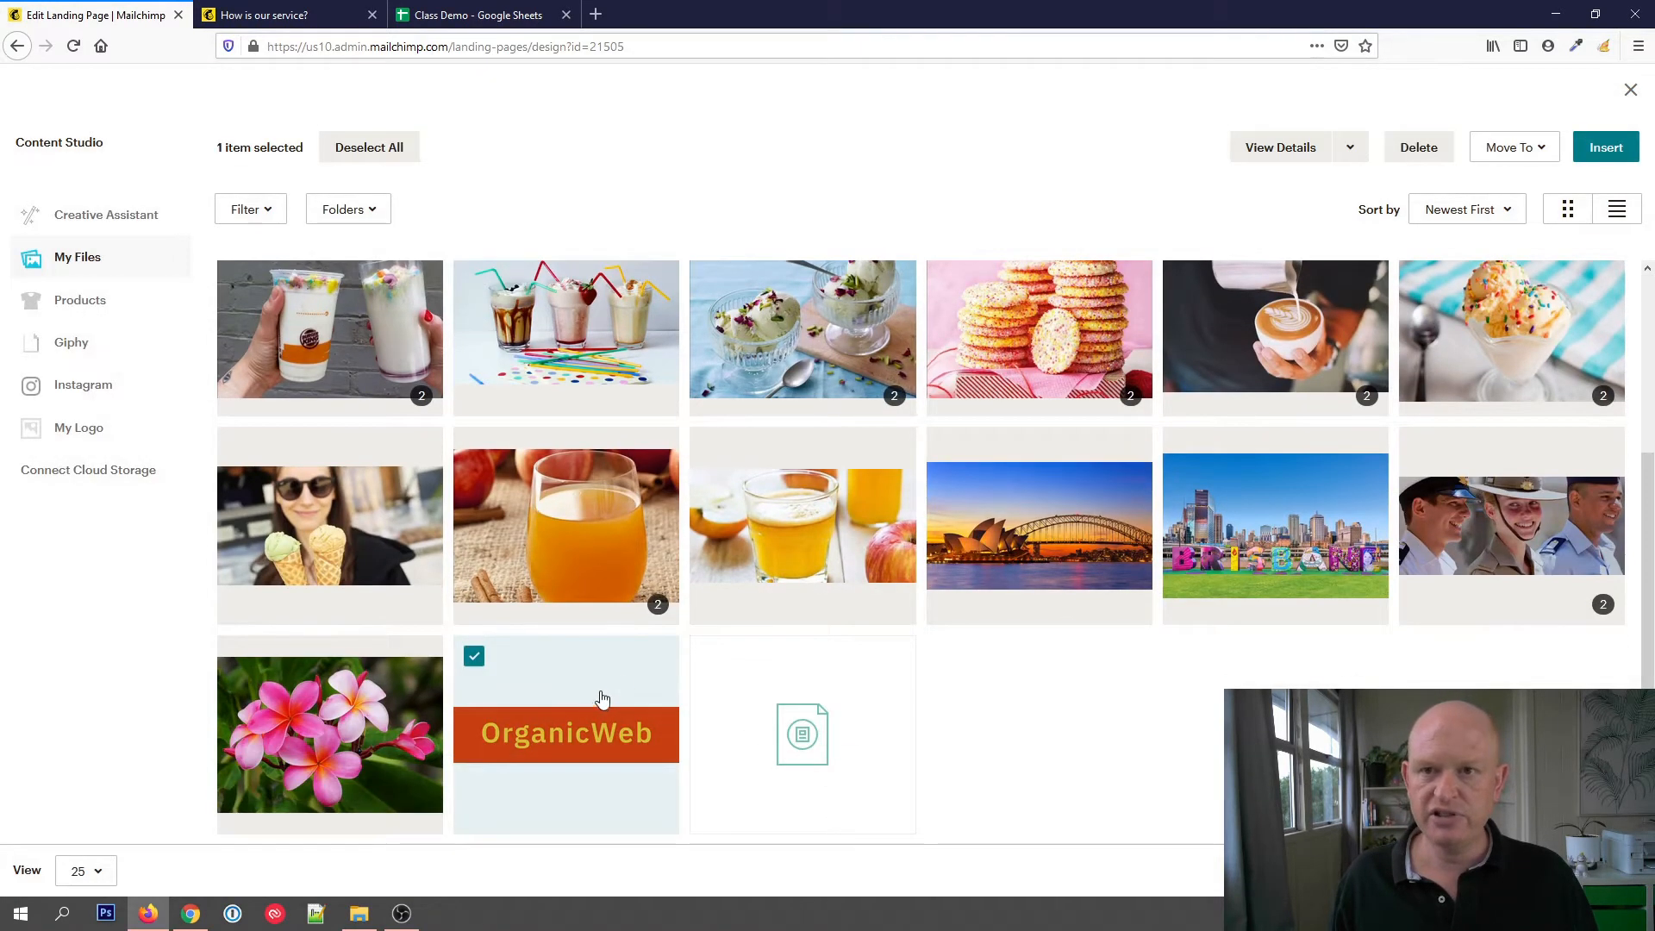
pyautogui.click(1605, 147)
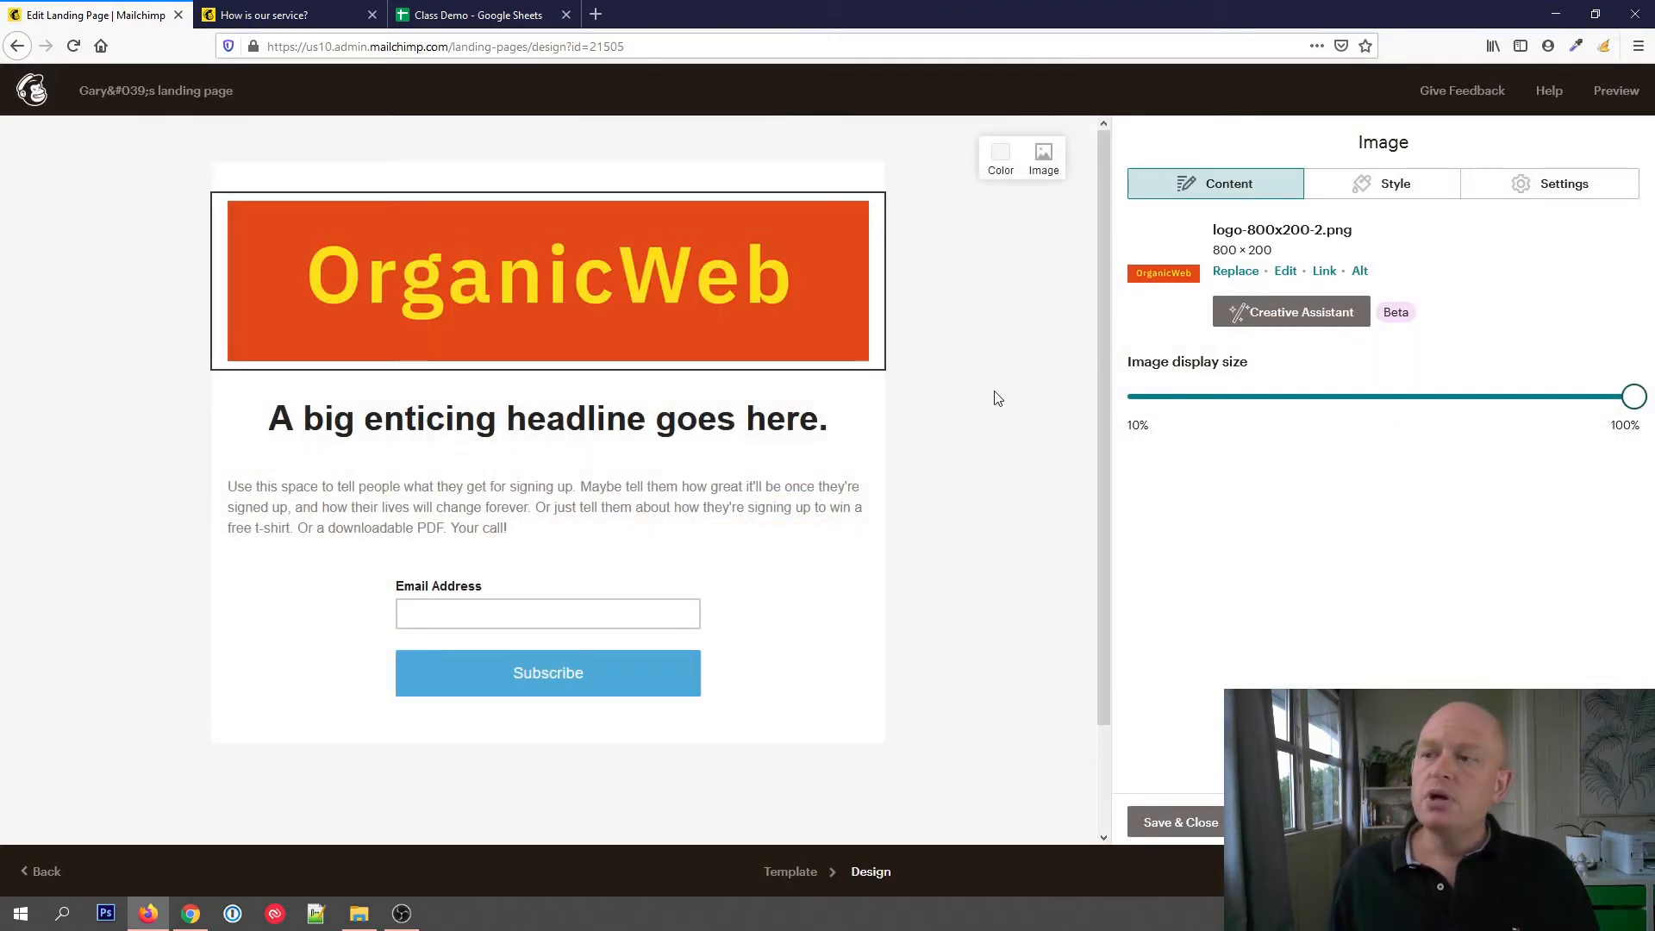
pyautogui.click(1205, 833)
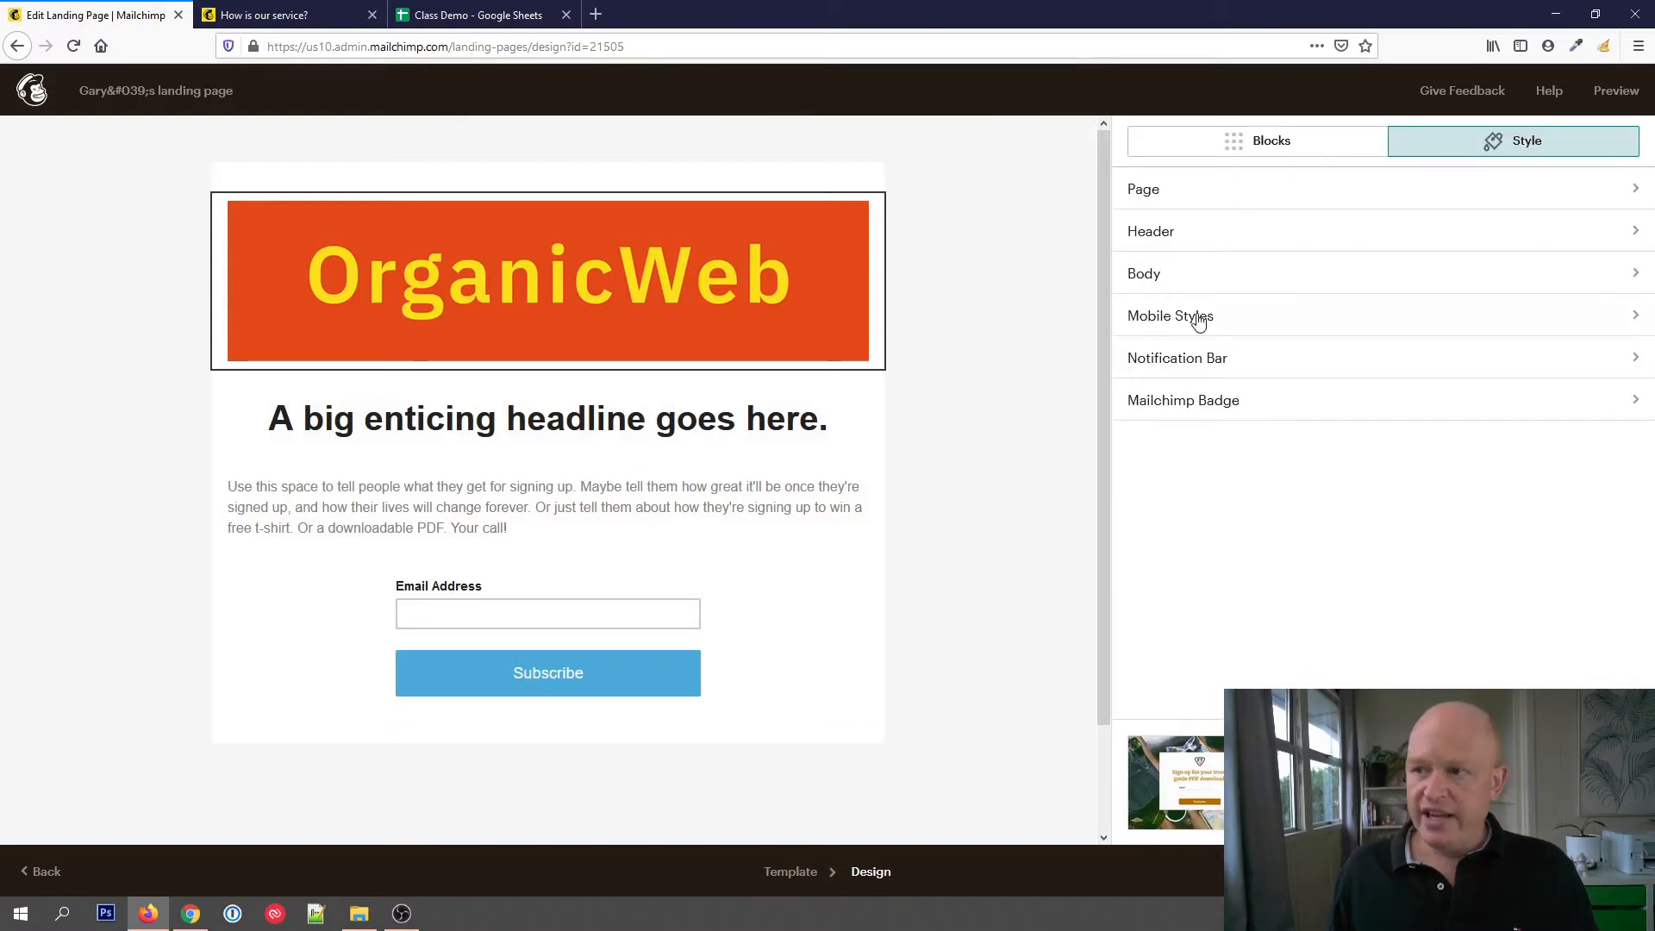
# Add an image block between the logo and the headline and insert the picture of the Brisbane sign.
pyautogui.click(1238, 147)
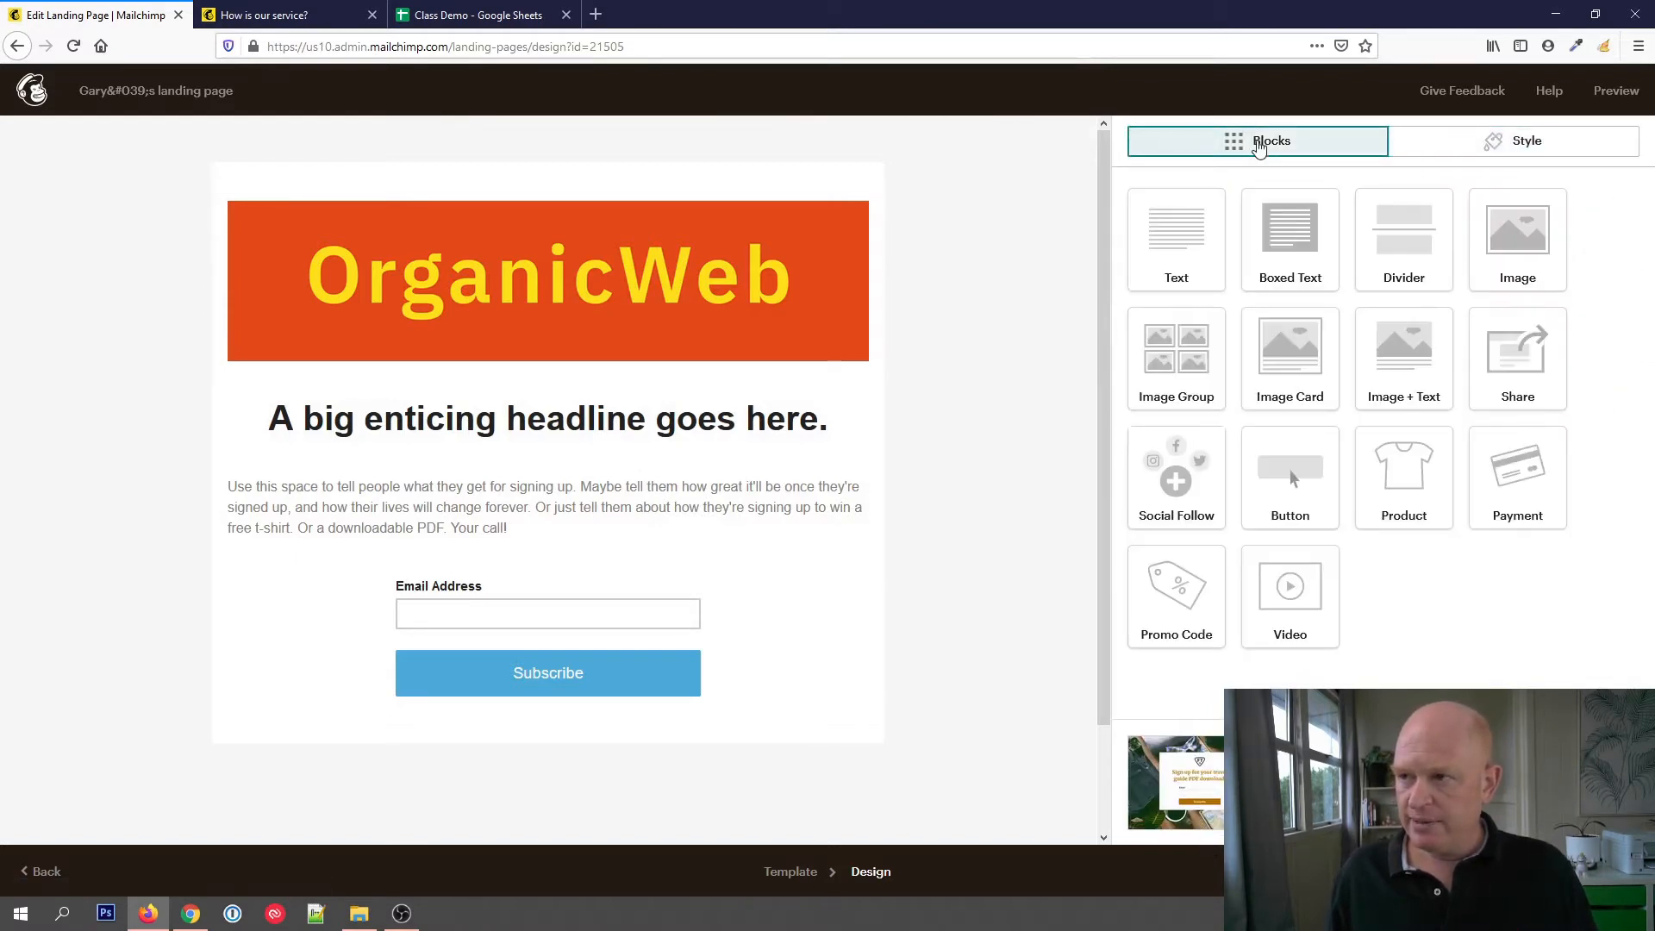
pyautogui.moveTo(1518, 227); pyautogui.dragTo(628, 404)
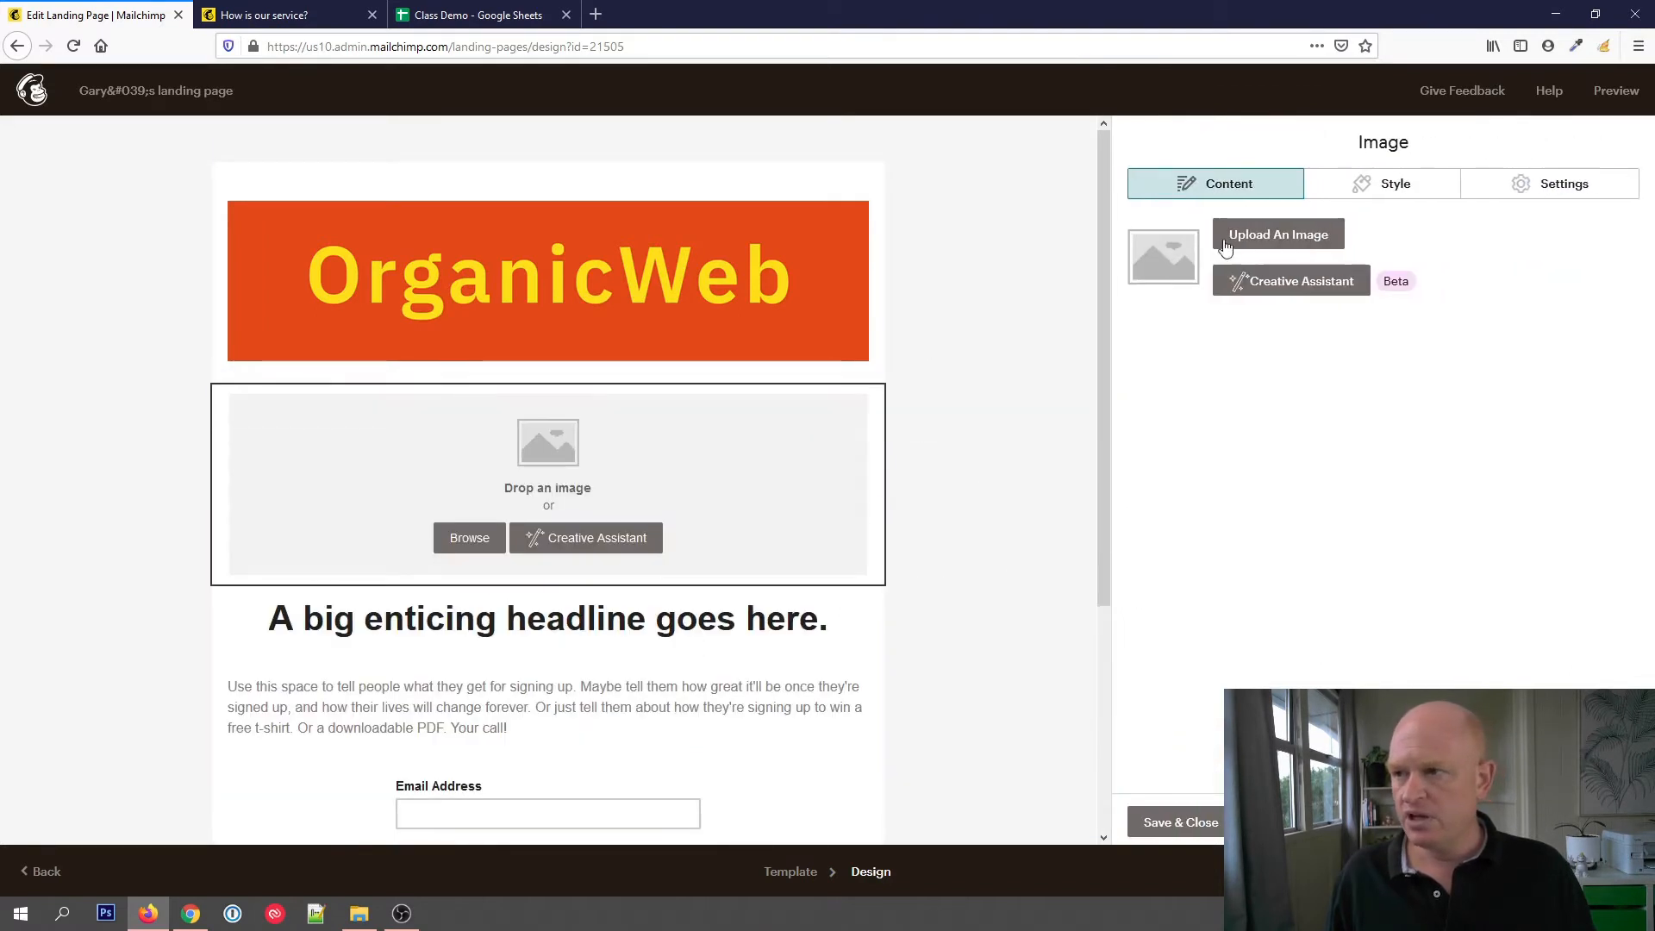
pyautogui.click(1261, 238)
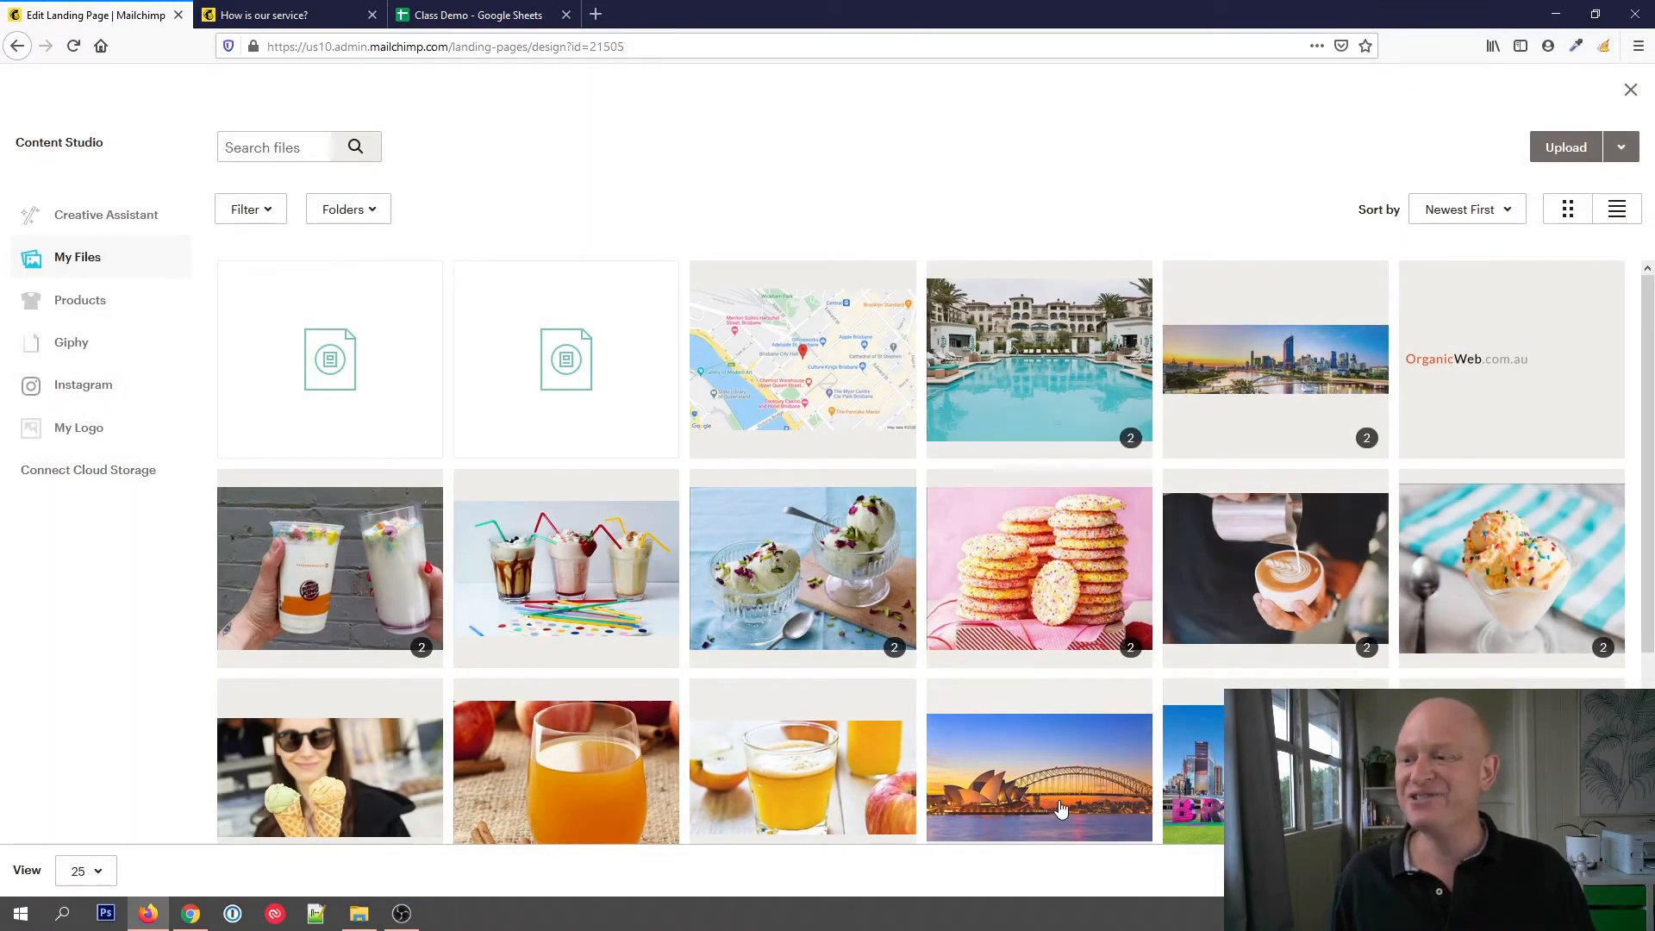
pyautogui.click(1276, 767)
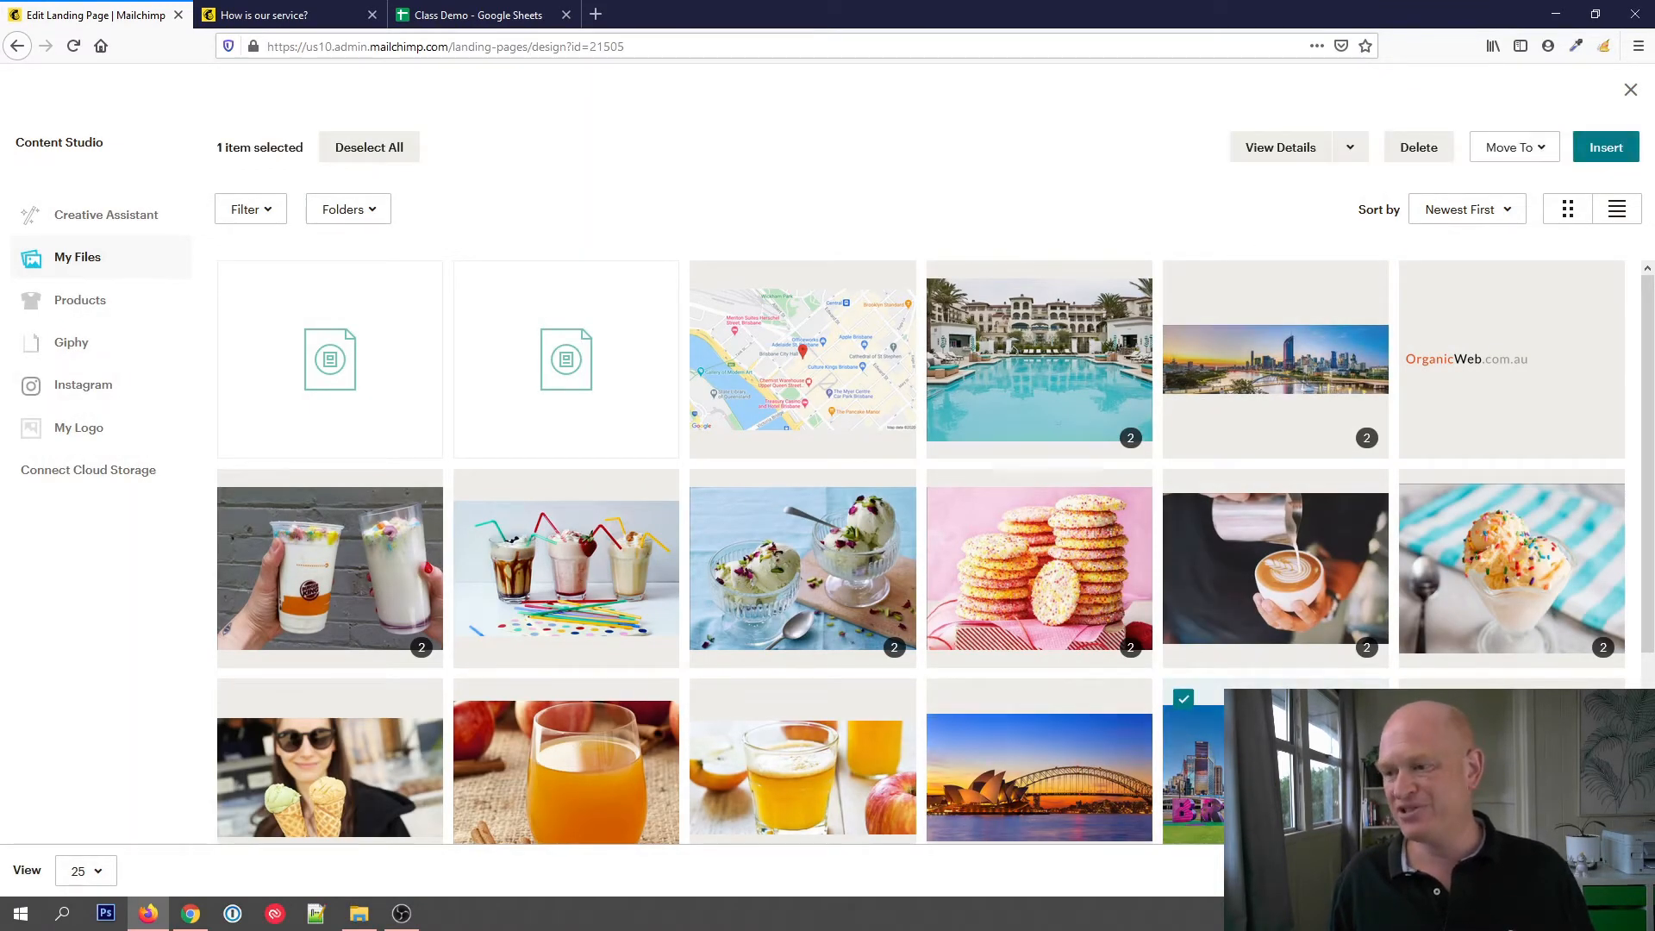
pyautogui.click(1606, 147)
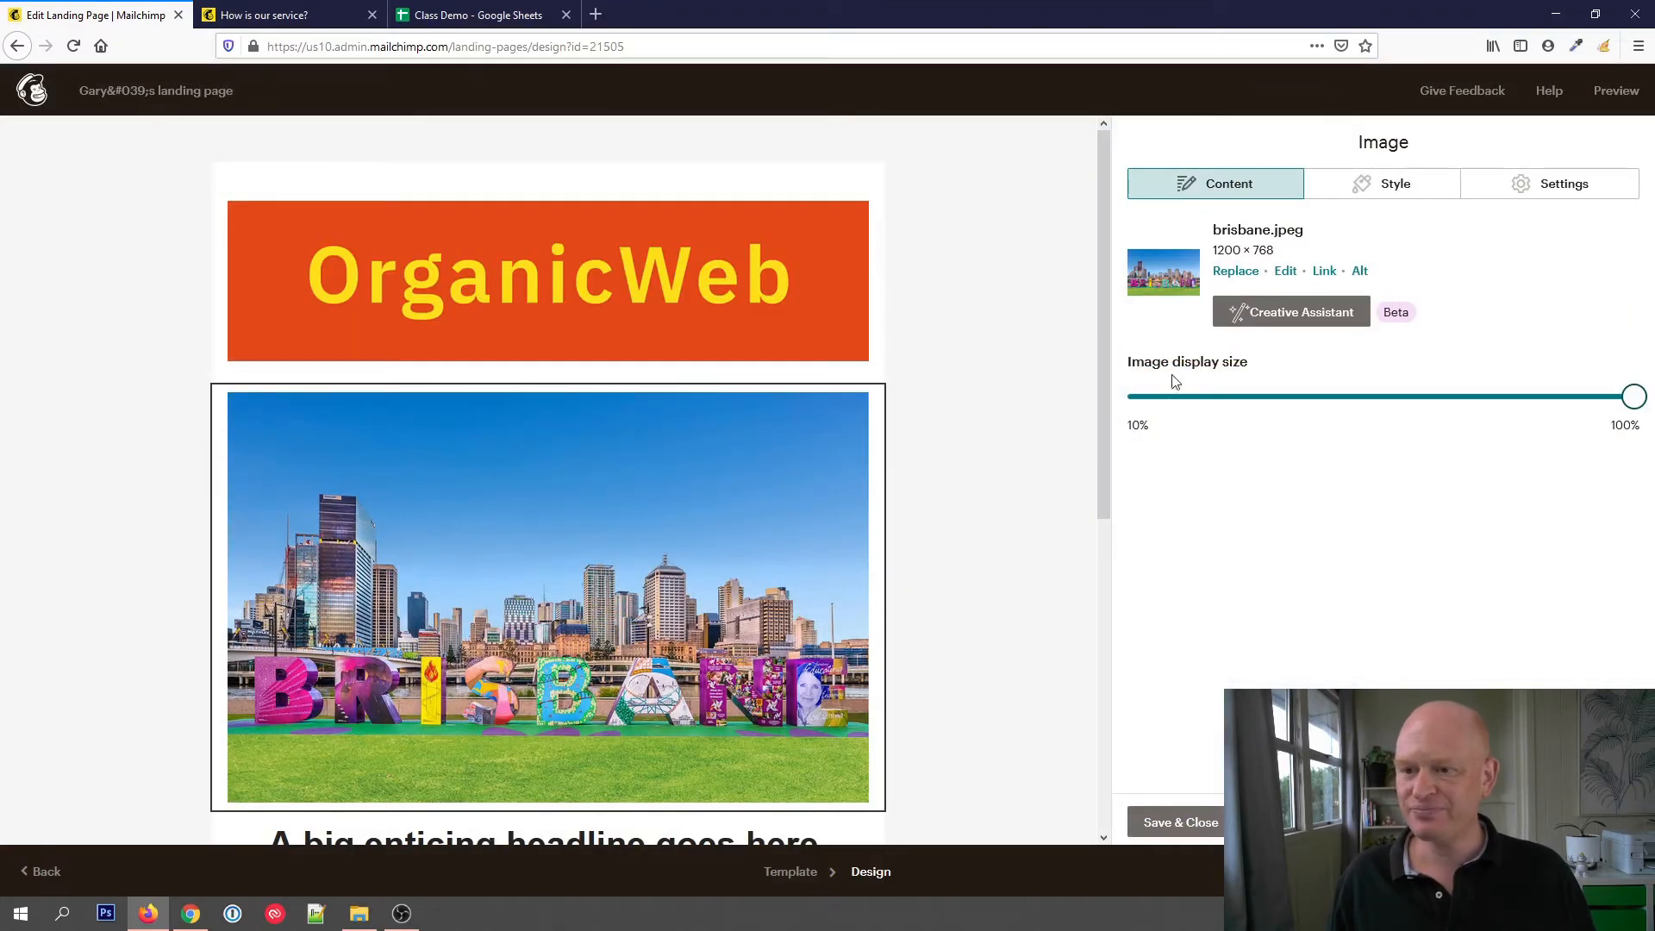
# Replace the placeholder headline with "Want the latest news?".
pyautogui.moveTo(1103, 235); pyautogui.dragTo(1069, 507)
pyautogui.click(705, 374)
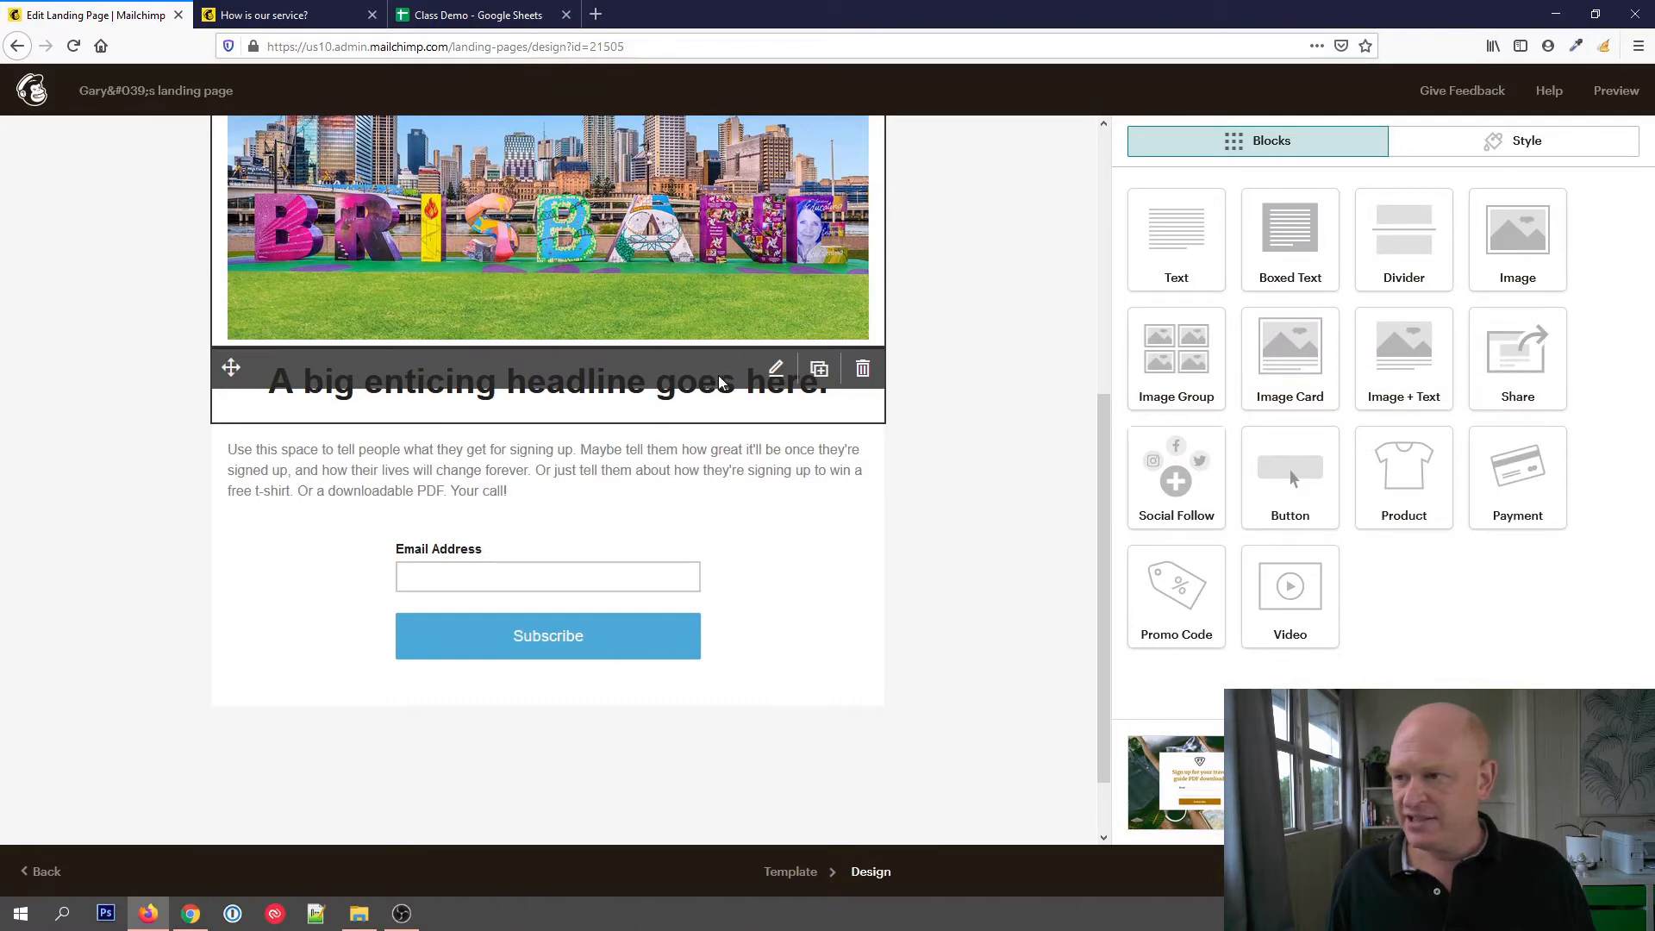
pyautogui.click(722, 382)
pyautogui.moveTo(1468, 300); pyautogui.dragTo(1057, 273)
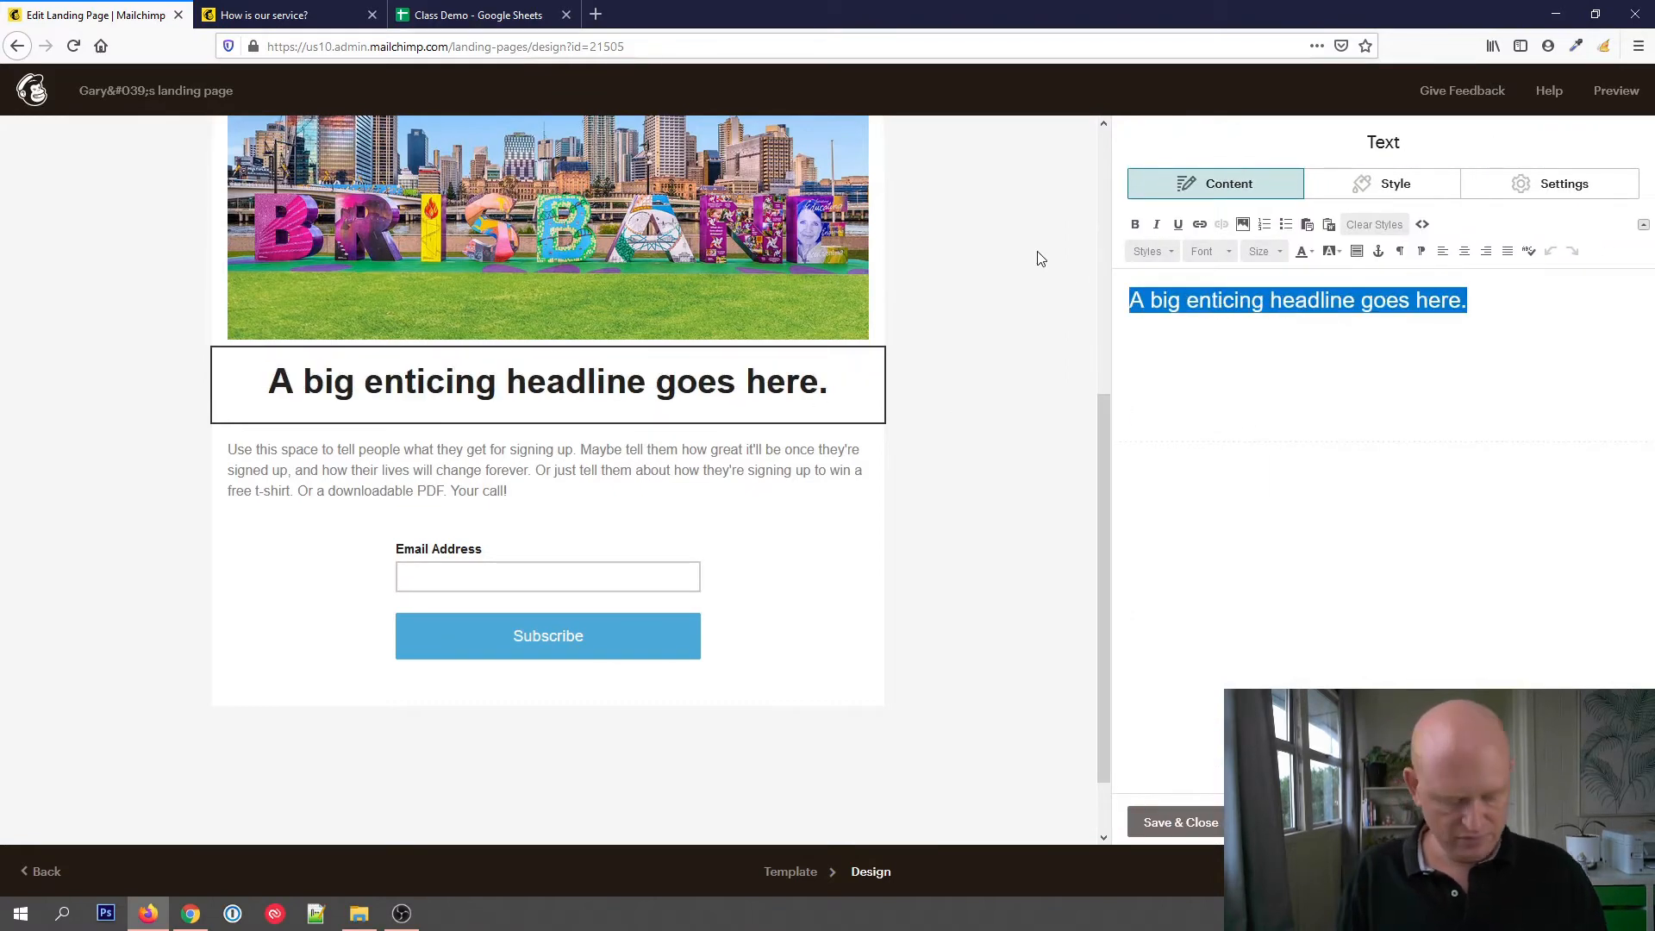
pyautogui.write('Want the')
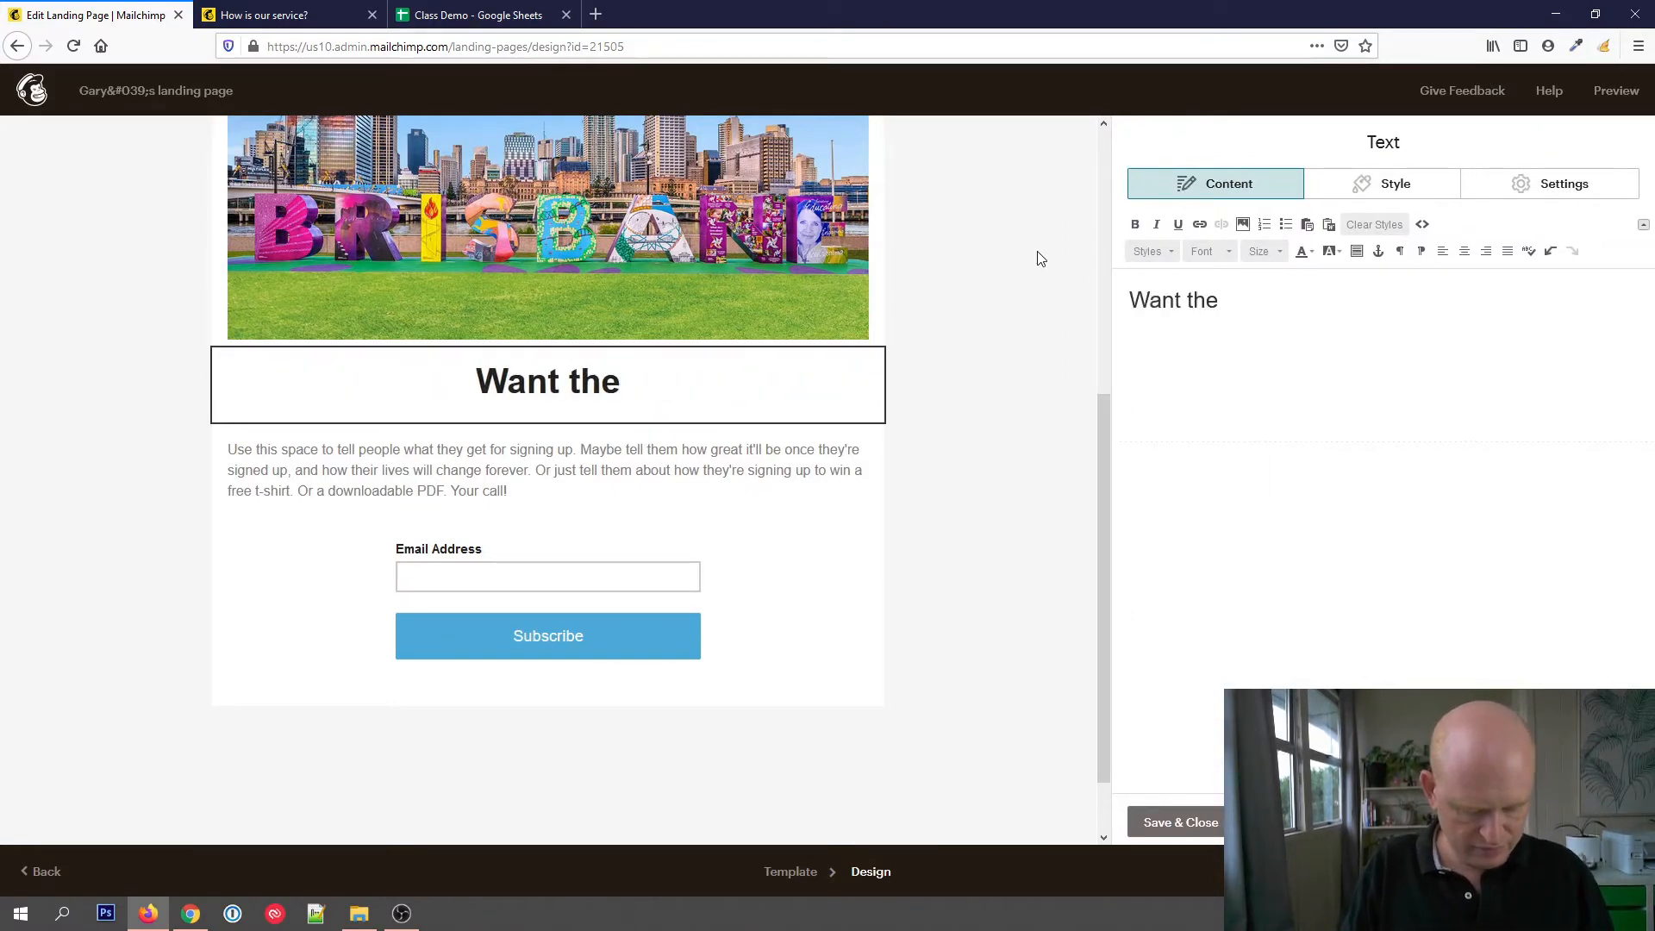
pyautogui.write(' latest news?')
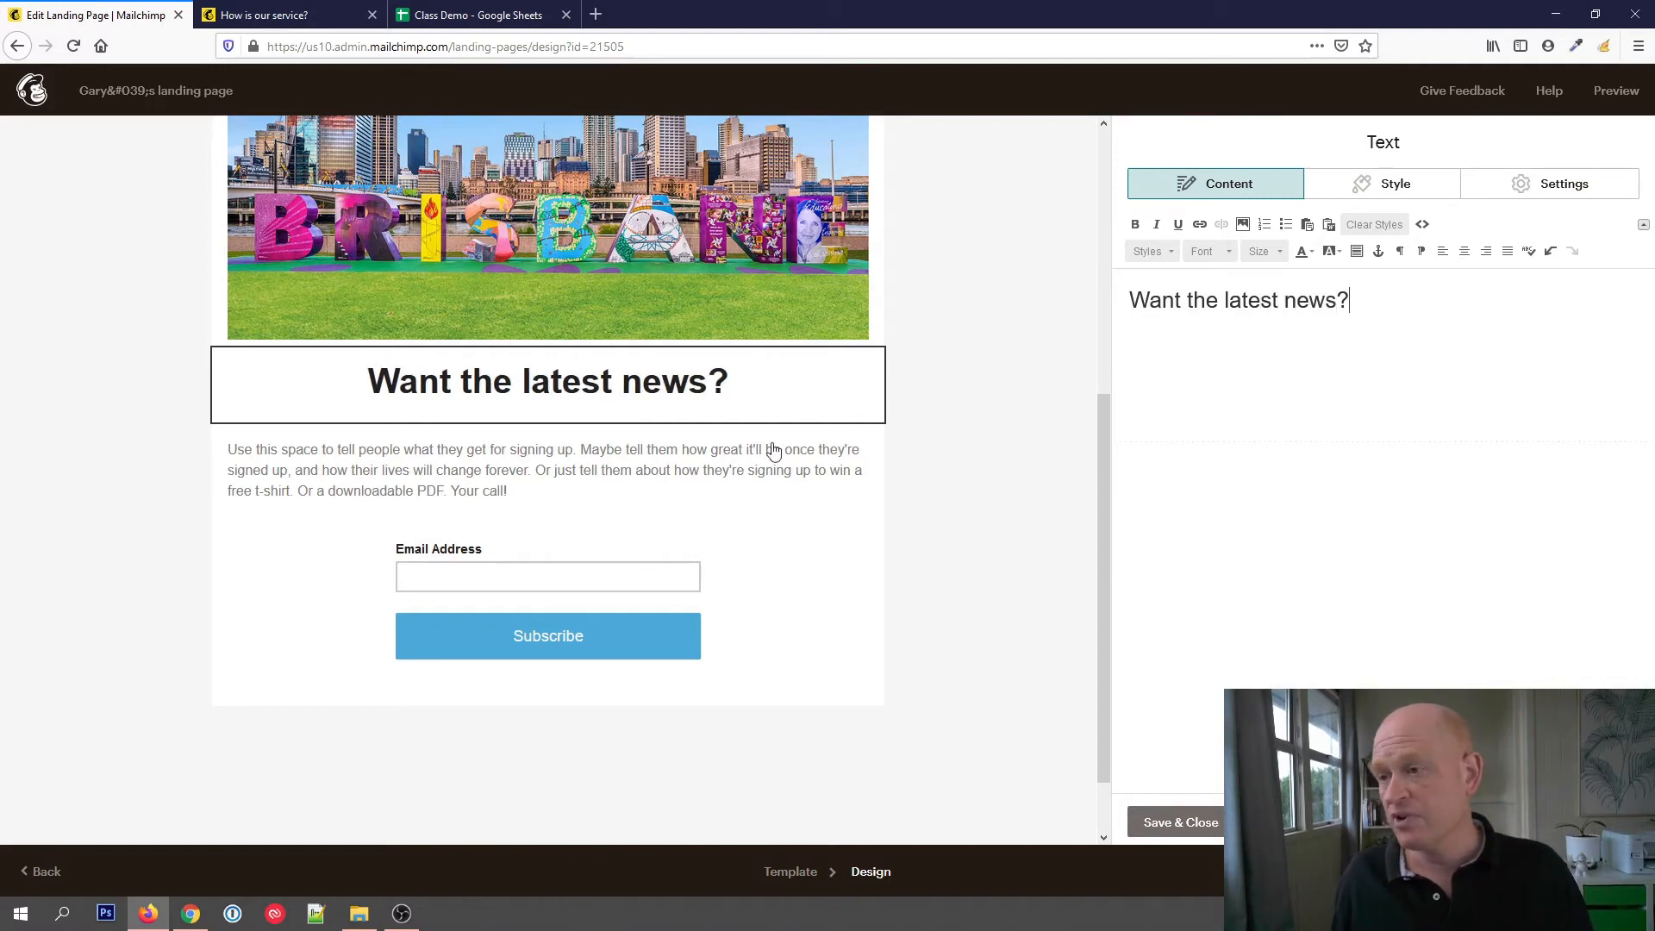
# Replace the placeholder paragraph below the headline with "Sign up below and get awesome deals".
pyautogui.click(583, 443)
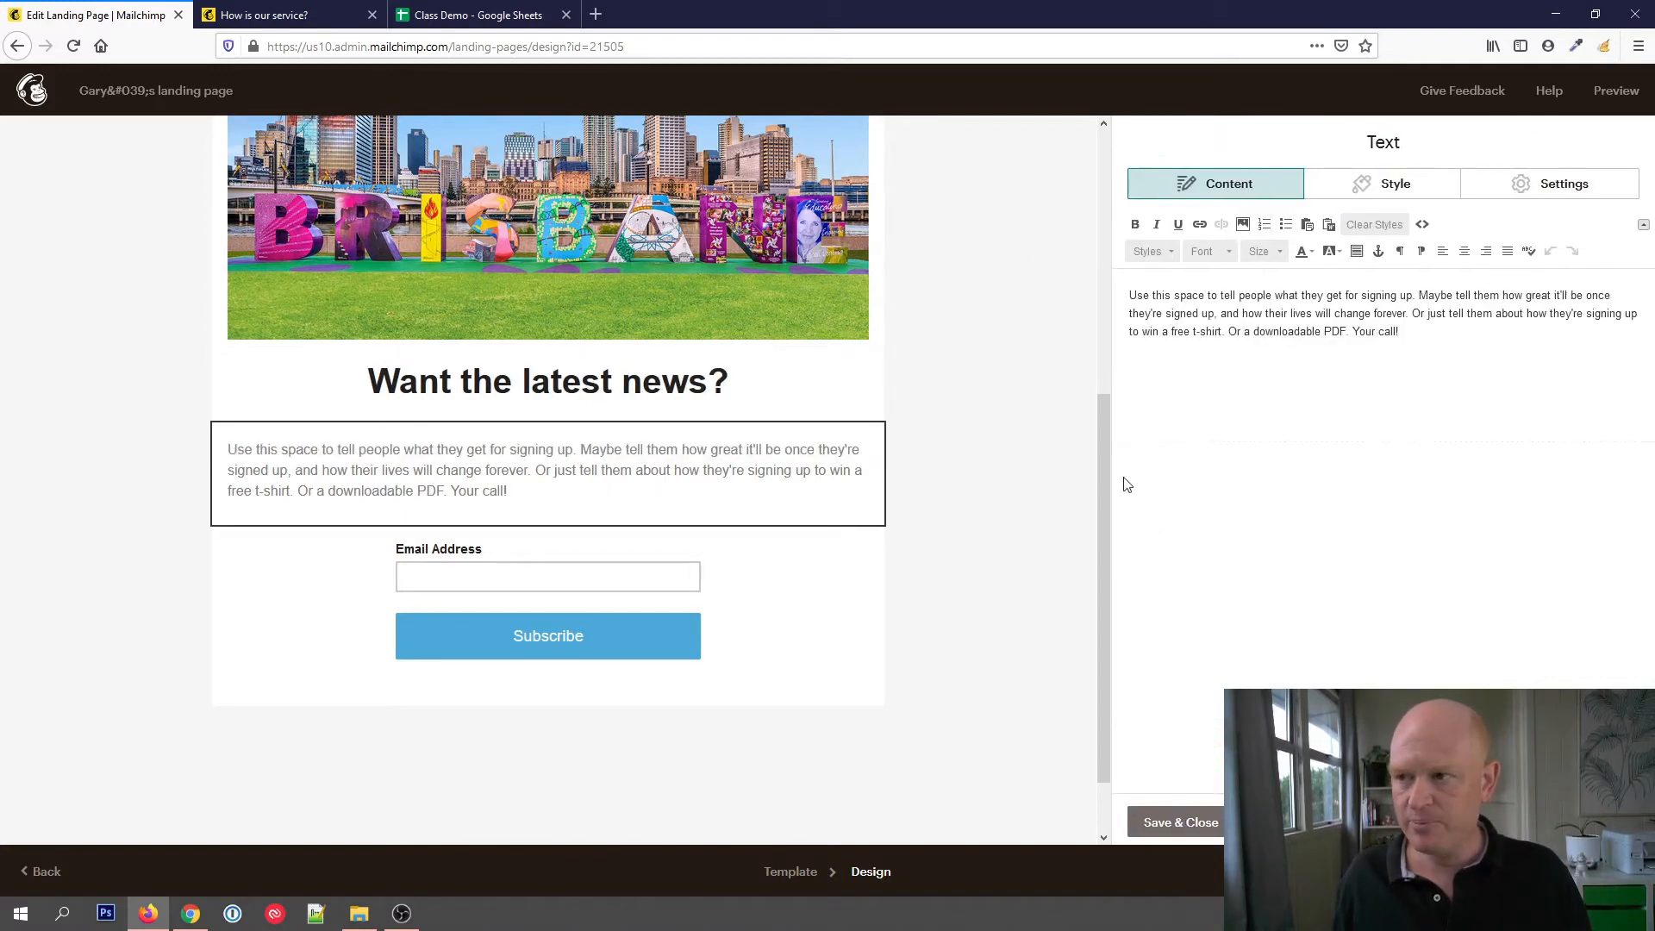
pyautogui.moveTo(1423, 337); pyautogui.dragTo(1122, 291)
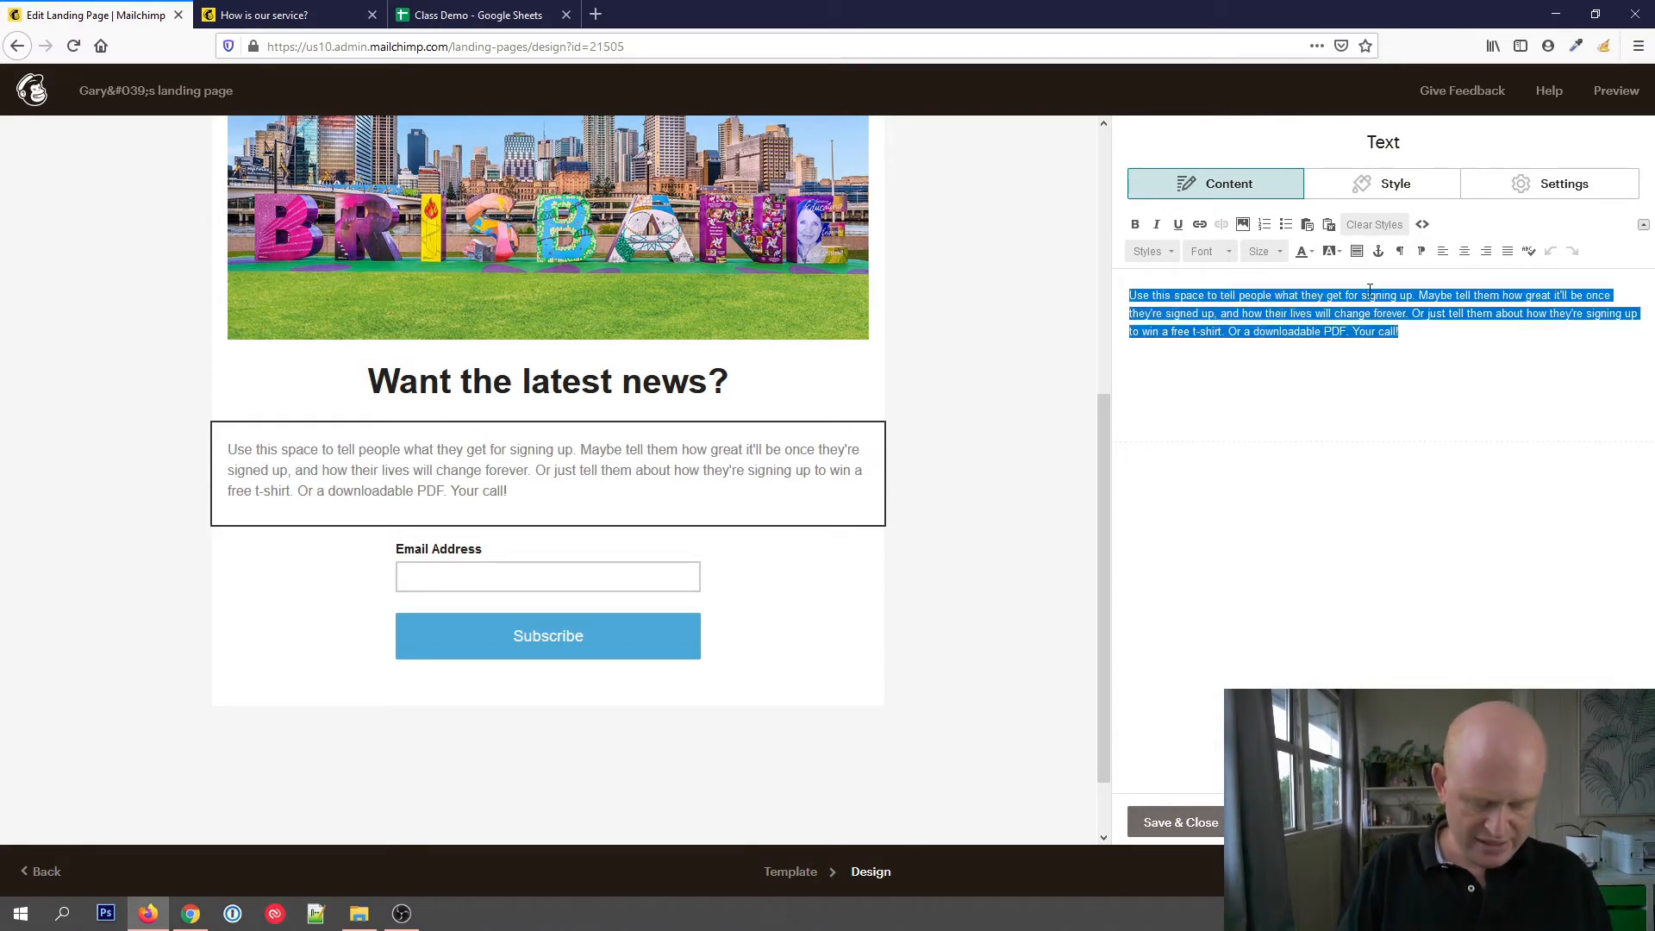
pyautogui.write('S')
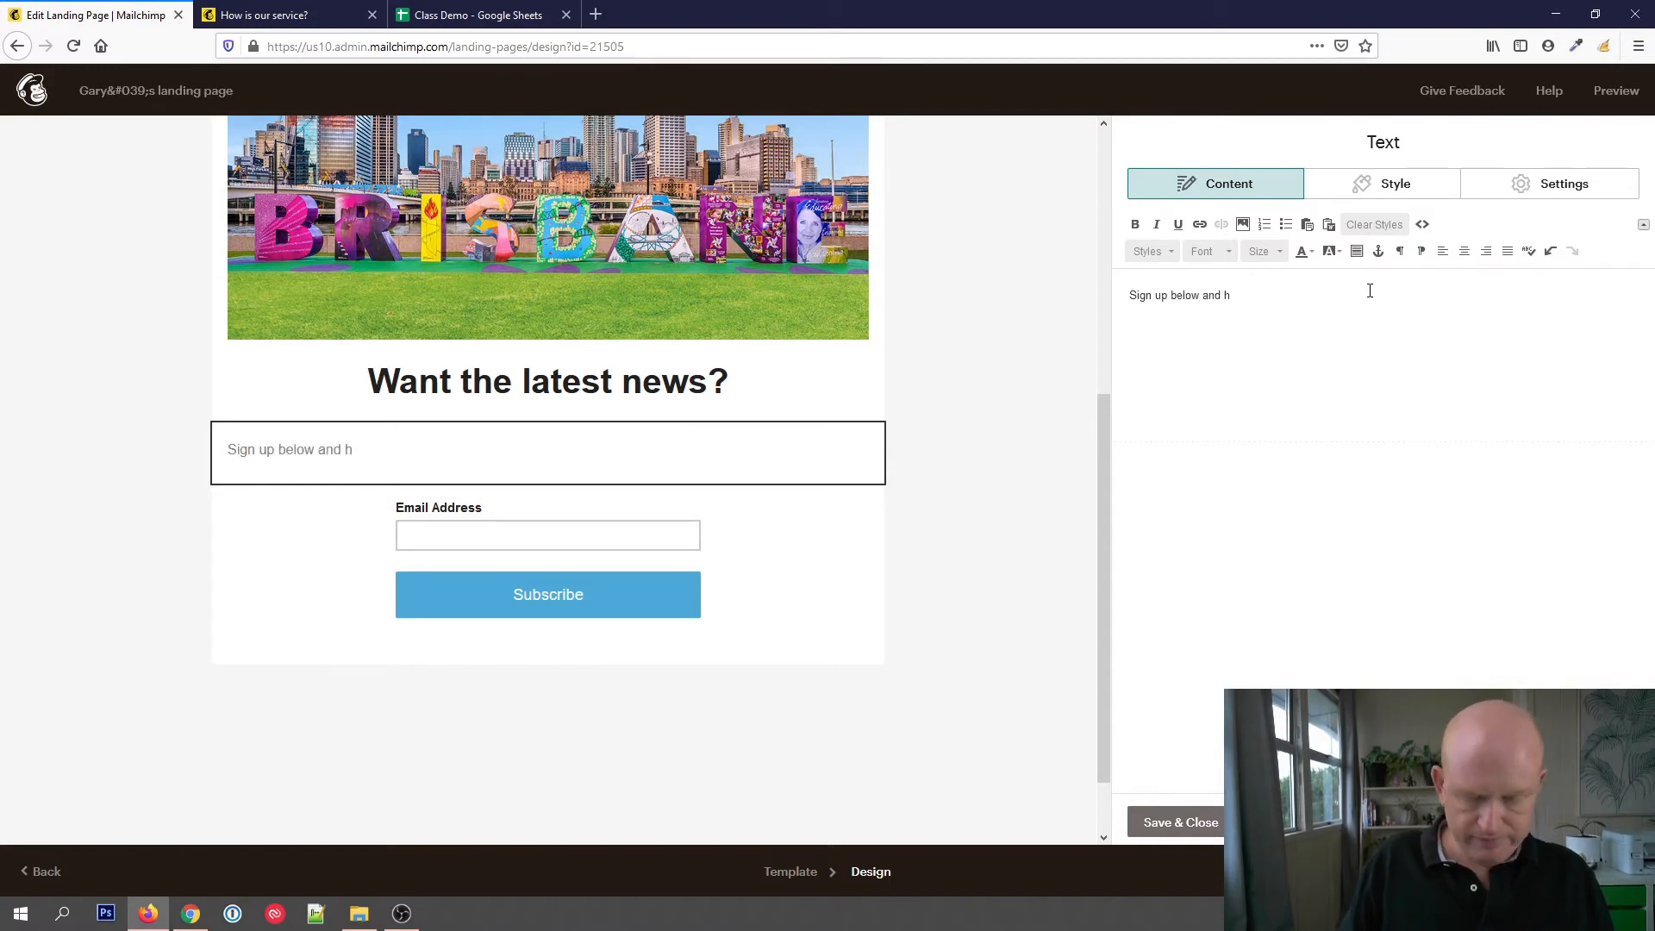
pyautogui.write('ign up below and get a')
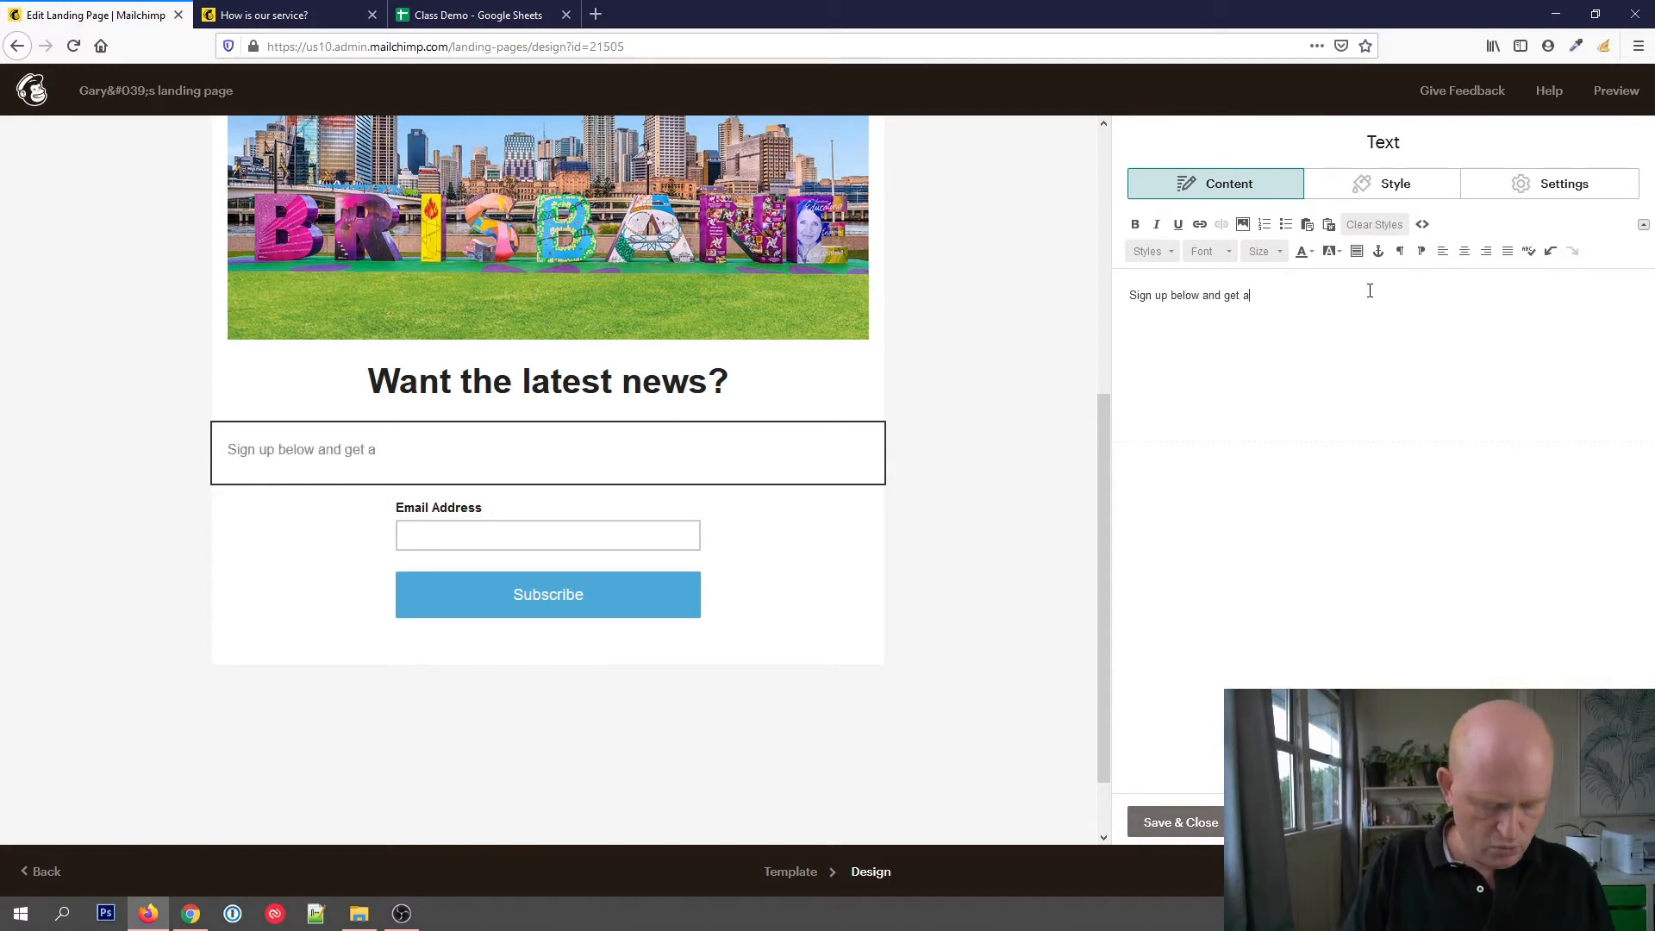
pyautogui.write('wesome deals')
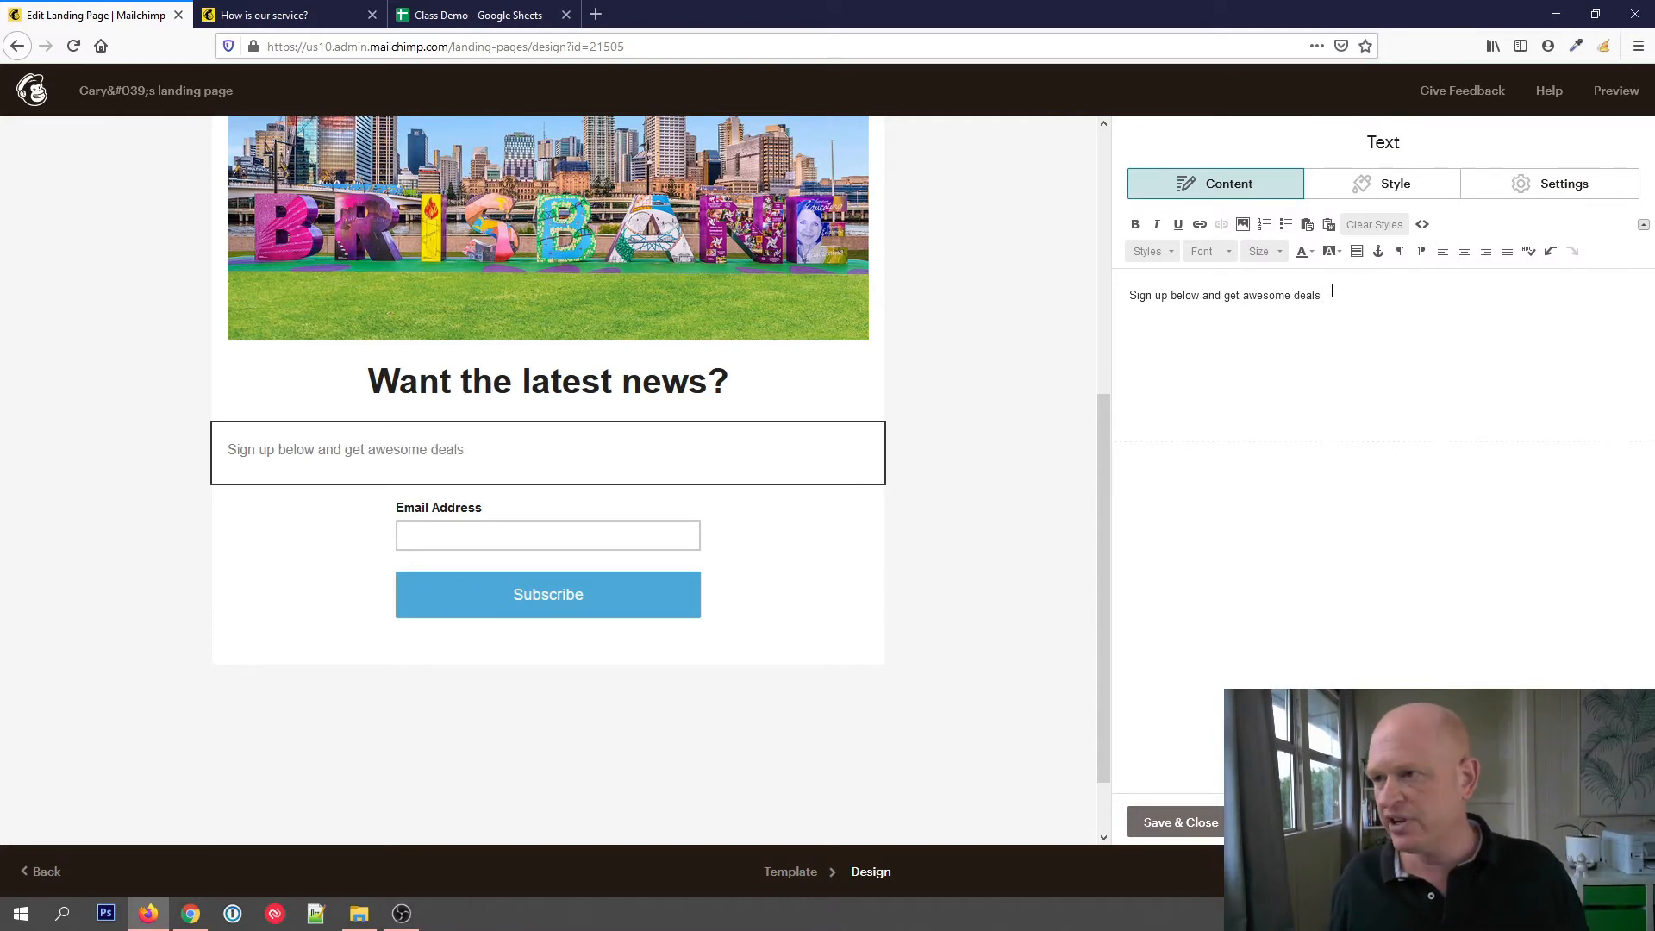
# Centre the paragraph text, set its size to 24 and its colour to black, then save the text block.
pyautogui.hotkey('ctrl', 'a')
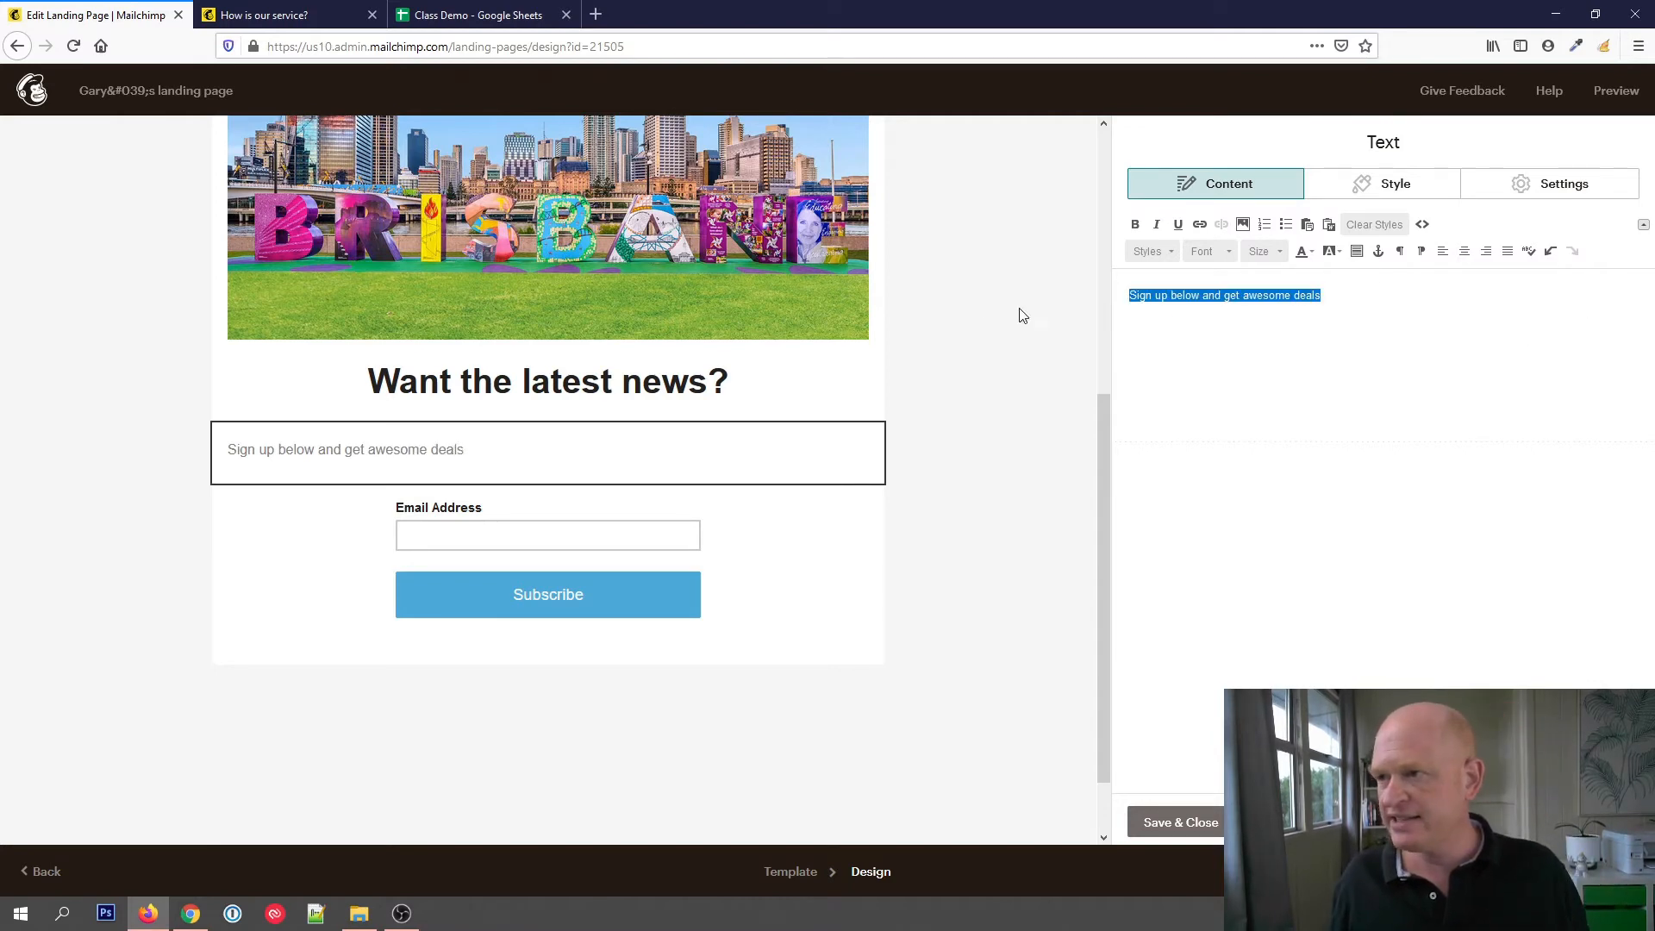
pyautogui.click(1465, 250)
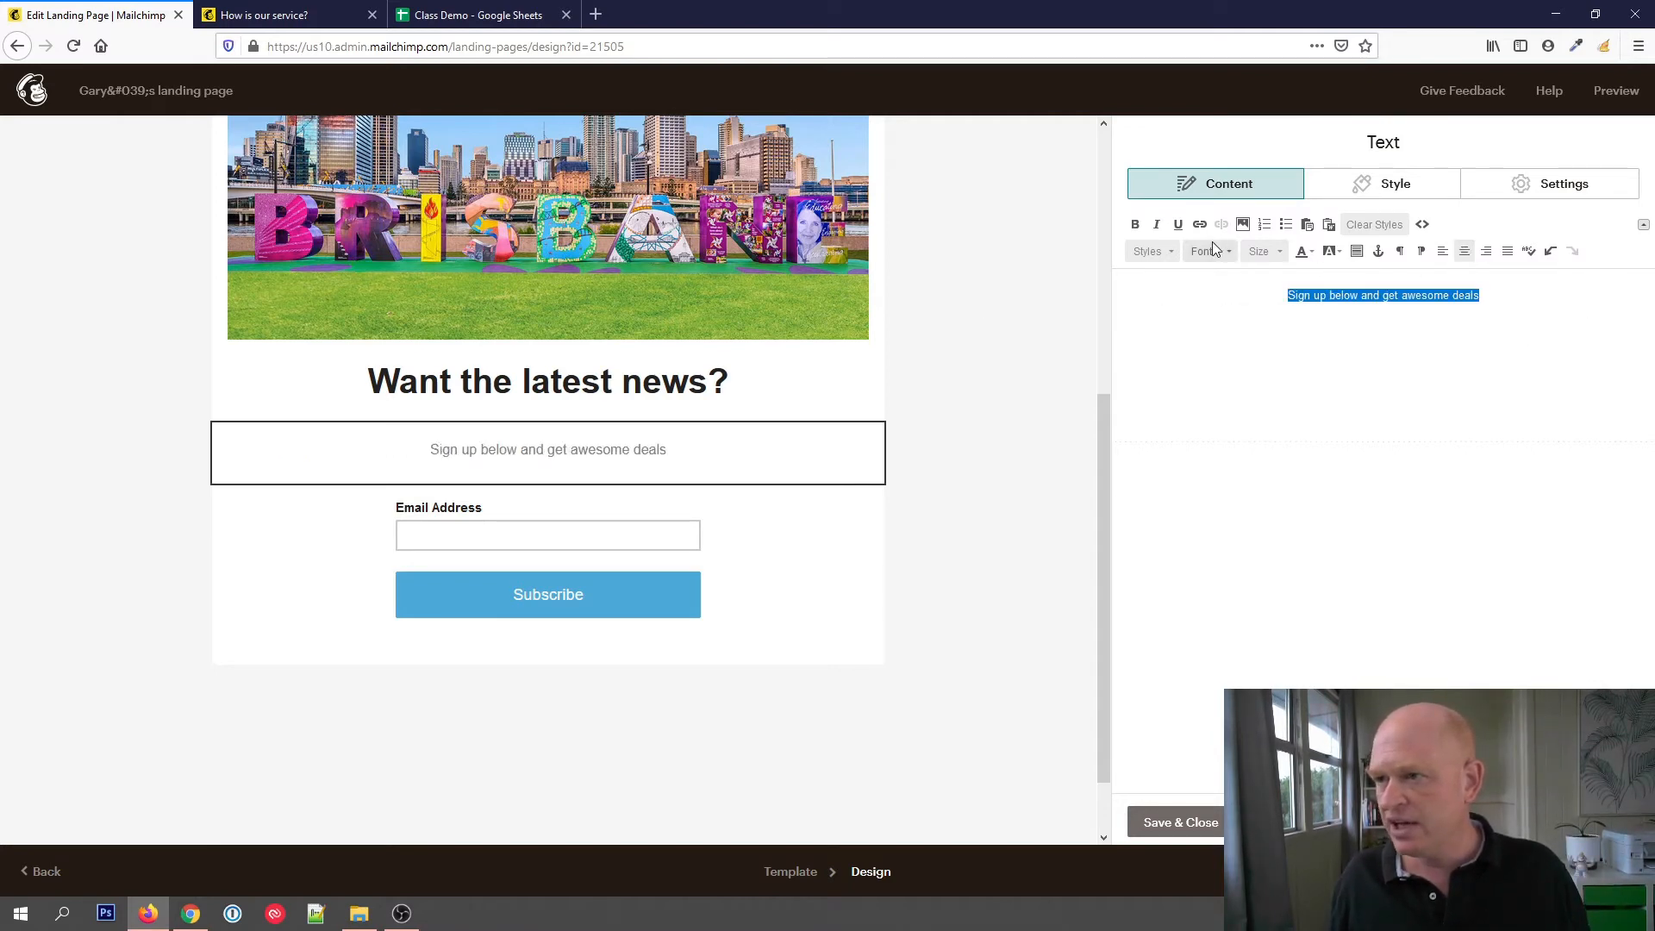
pyautogui.click(1267, 250)
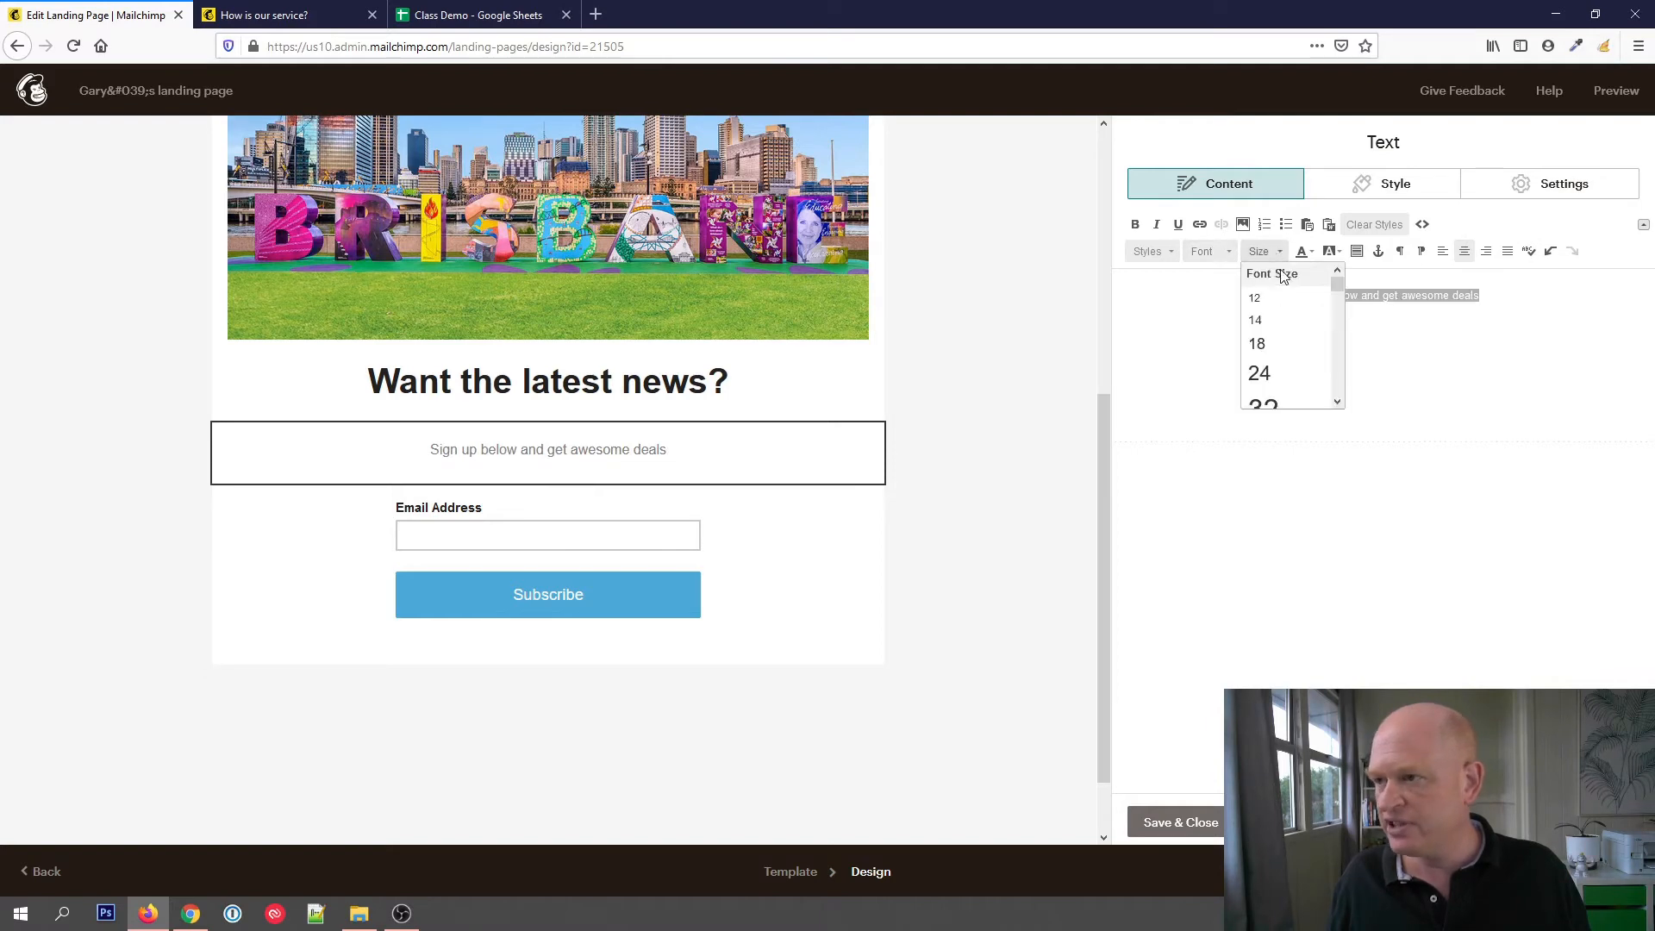
pyautogui.click(1293, 370)
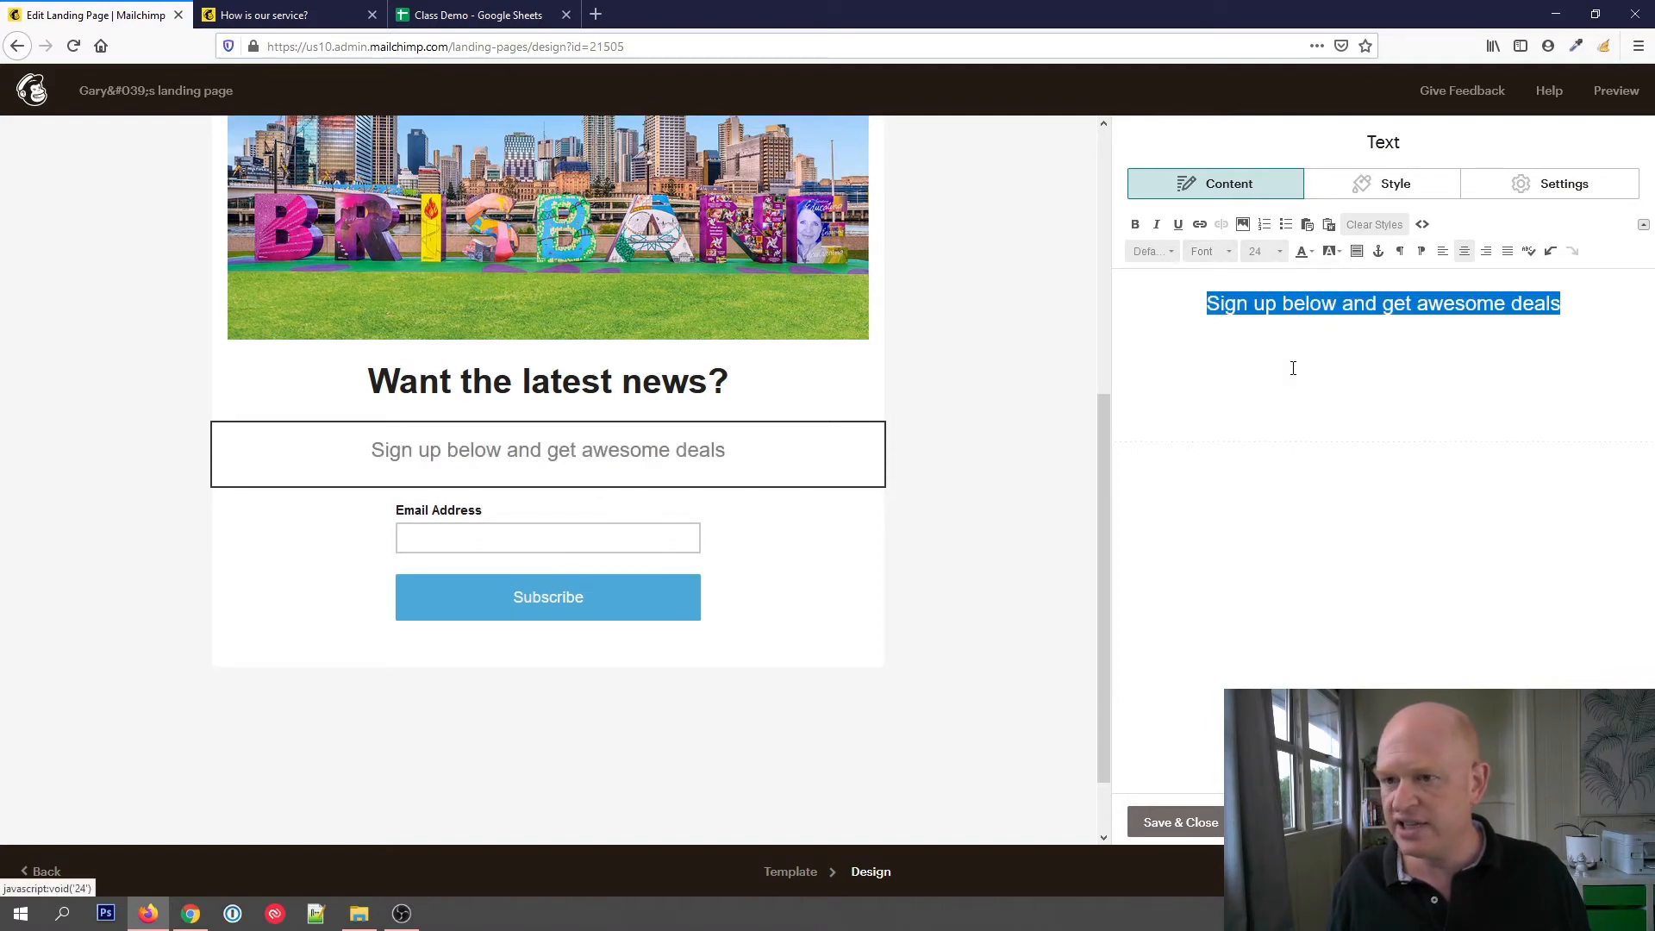
pyautogui.click(1306, 251)
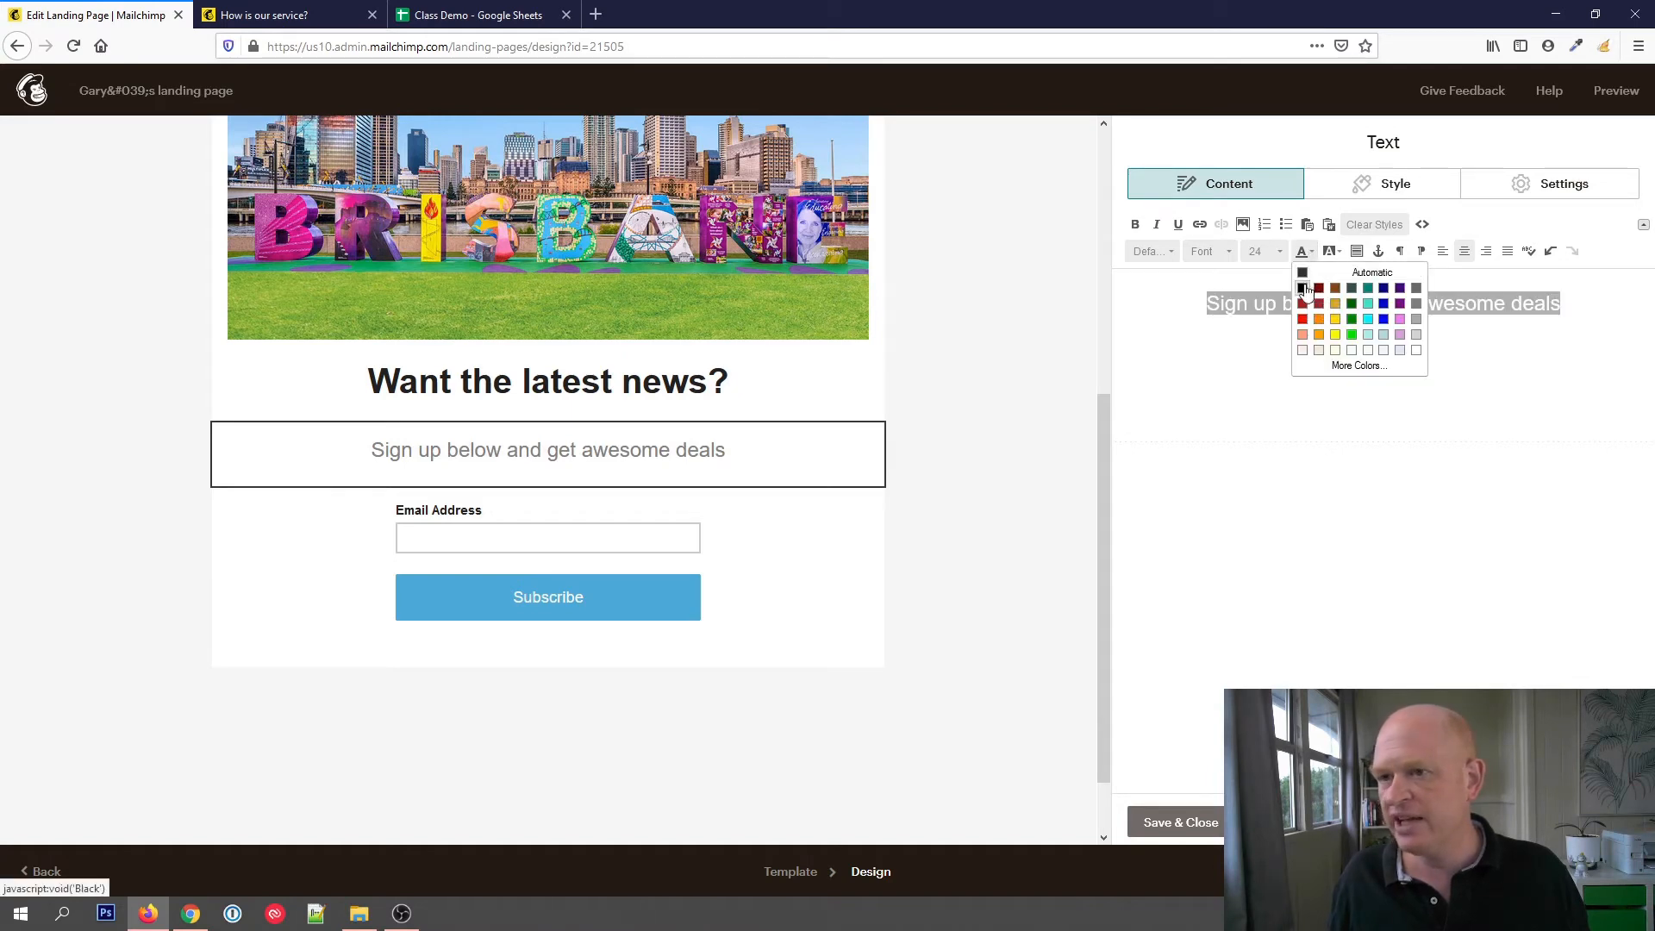
pyautogui.click(1303, 288)
pyautogui.click(1348, 410)
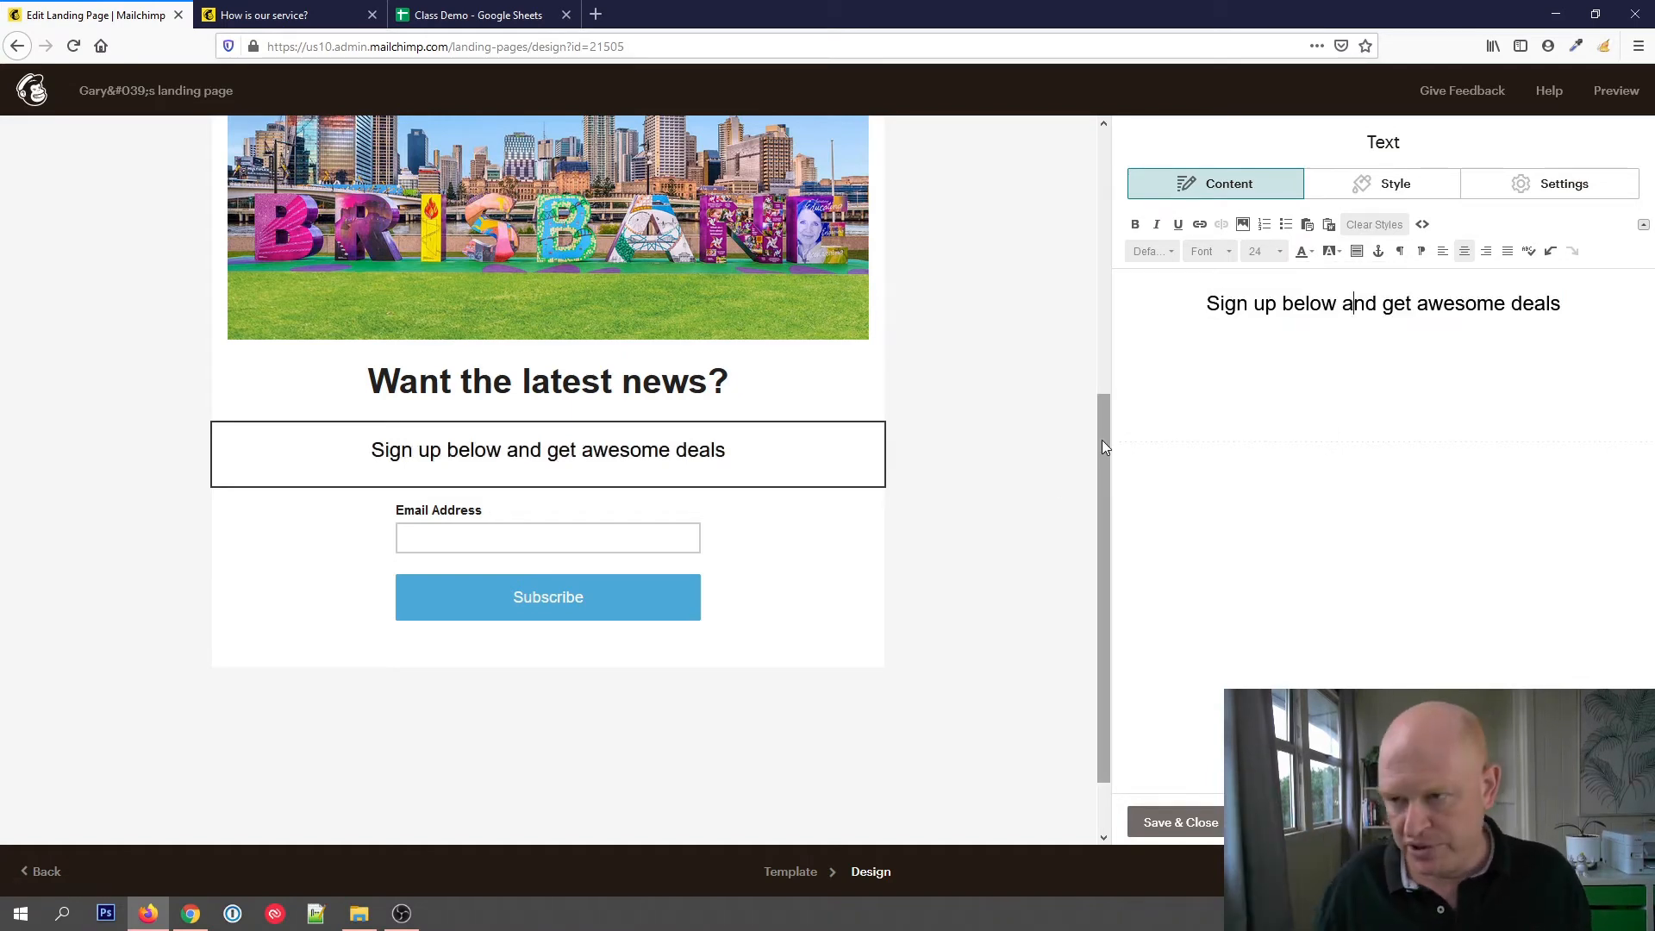
pyautogui.click(1198, 824)
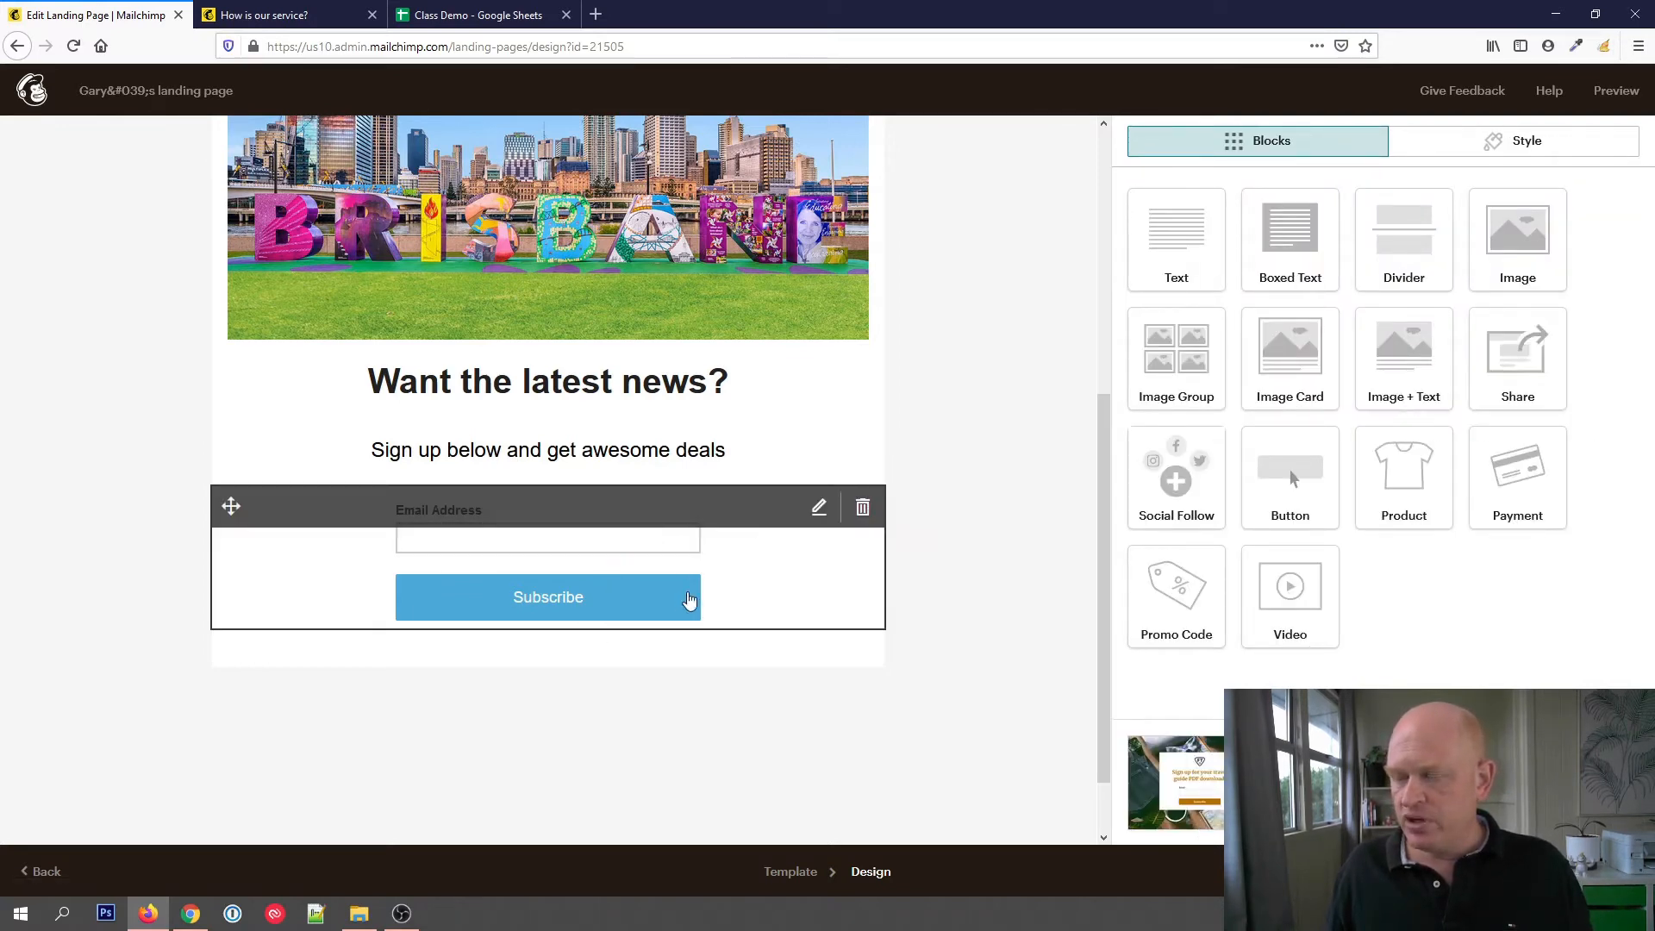
# Add the First Name field to the signup form, set its button text to "Get News" and save the block.
pyautogui.click(678, 521)
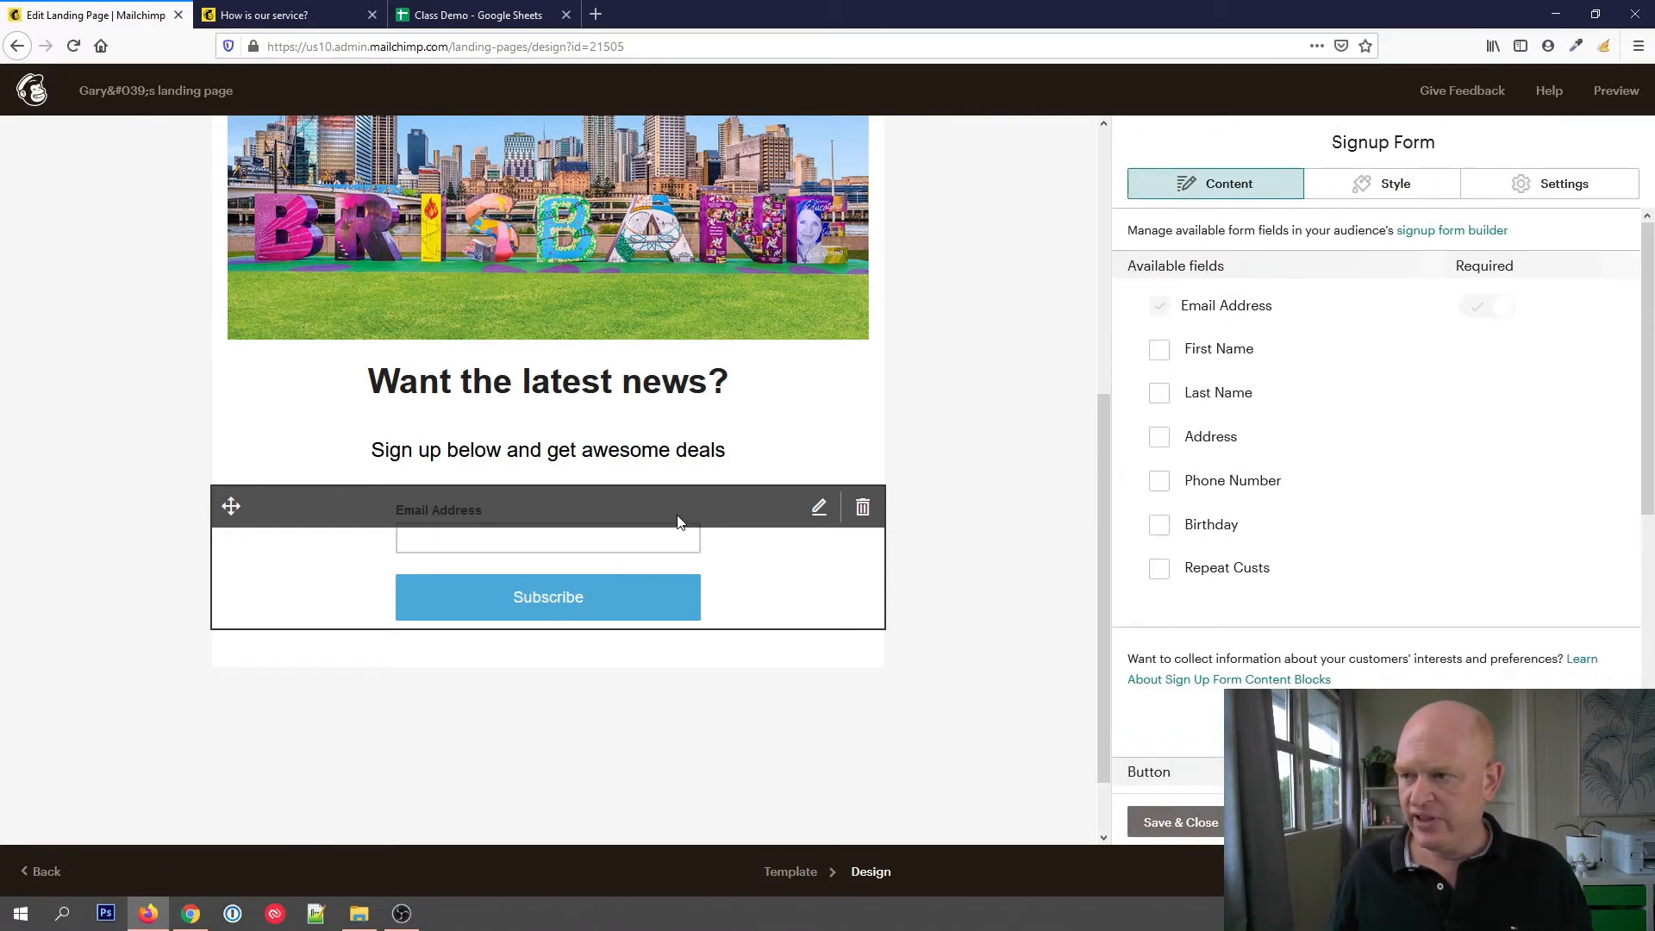
pyautogui.click(1165, 358)
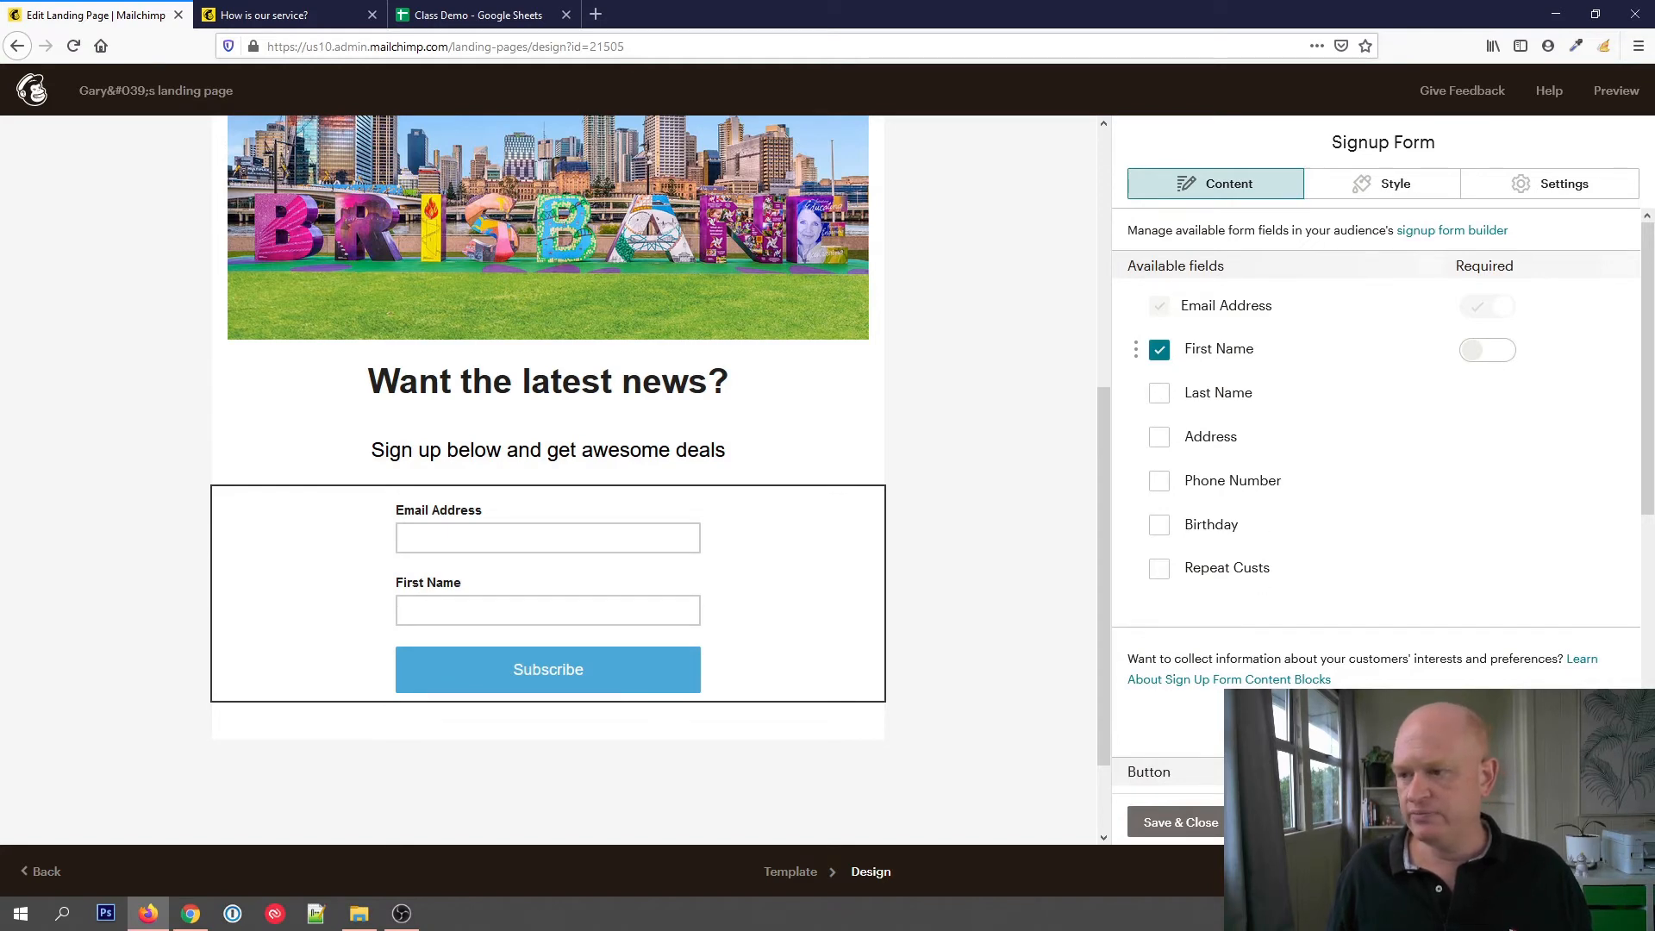
pyautogui.scroll(-3, 1241, 598)
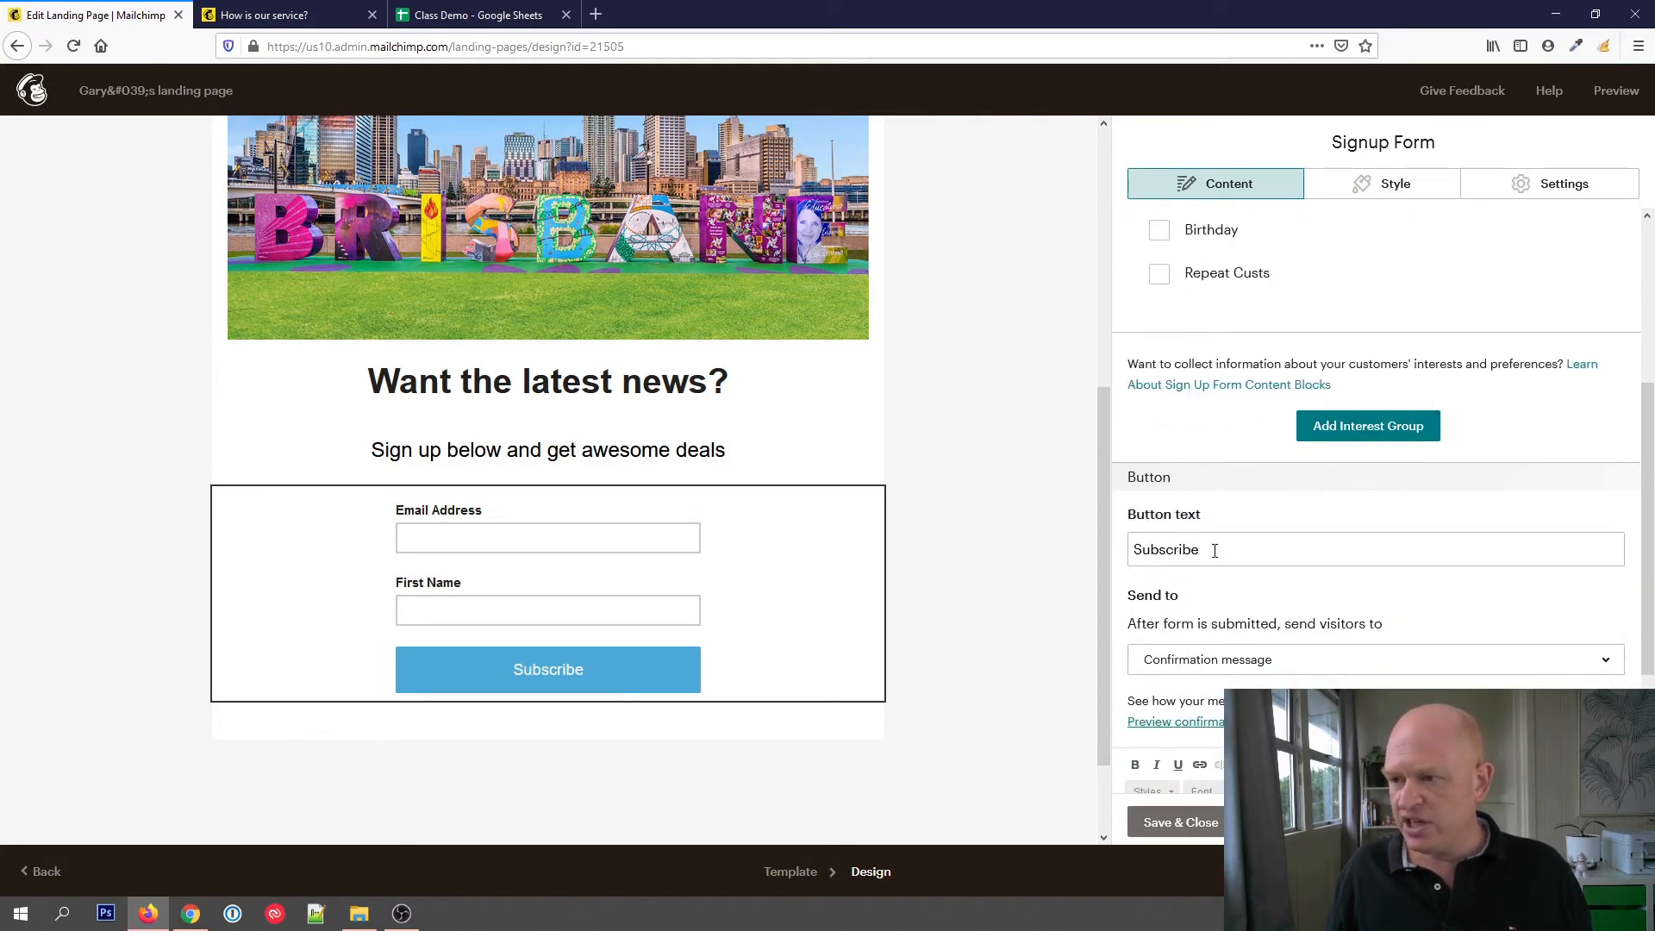
pyautogui.doubleClick(1214, 550)
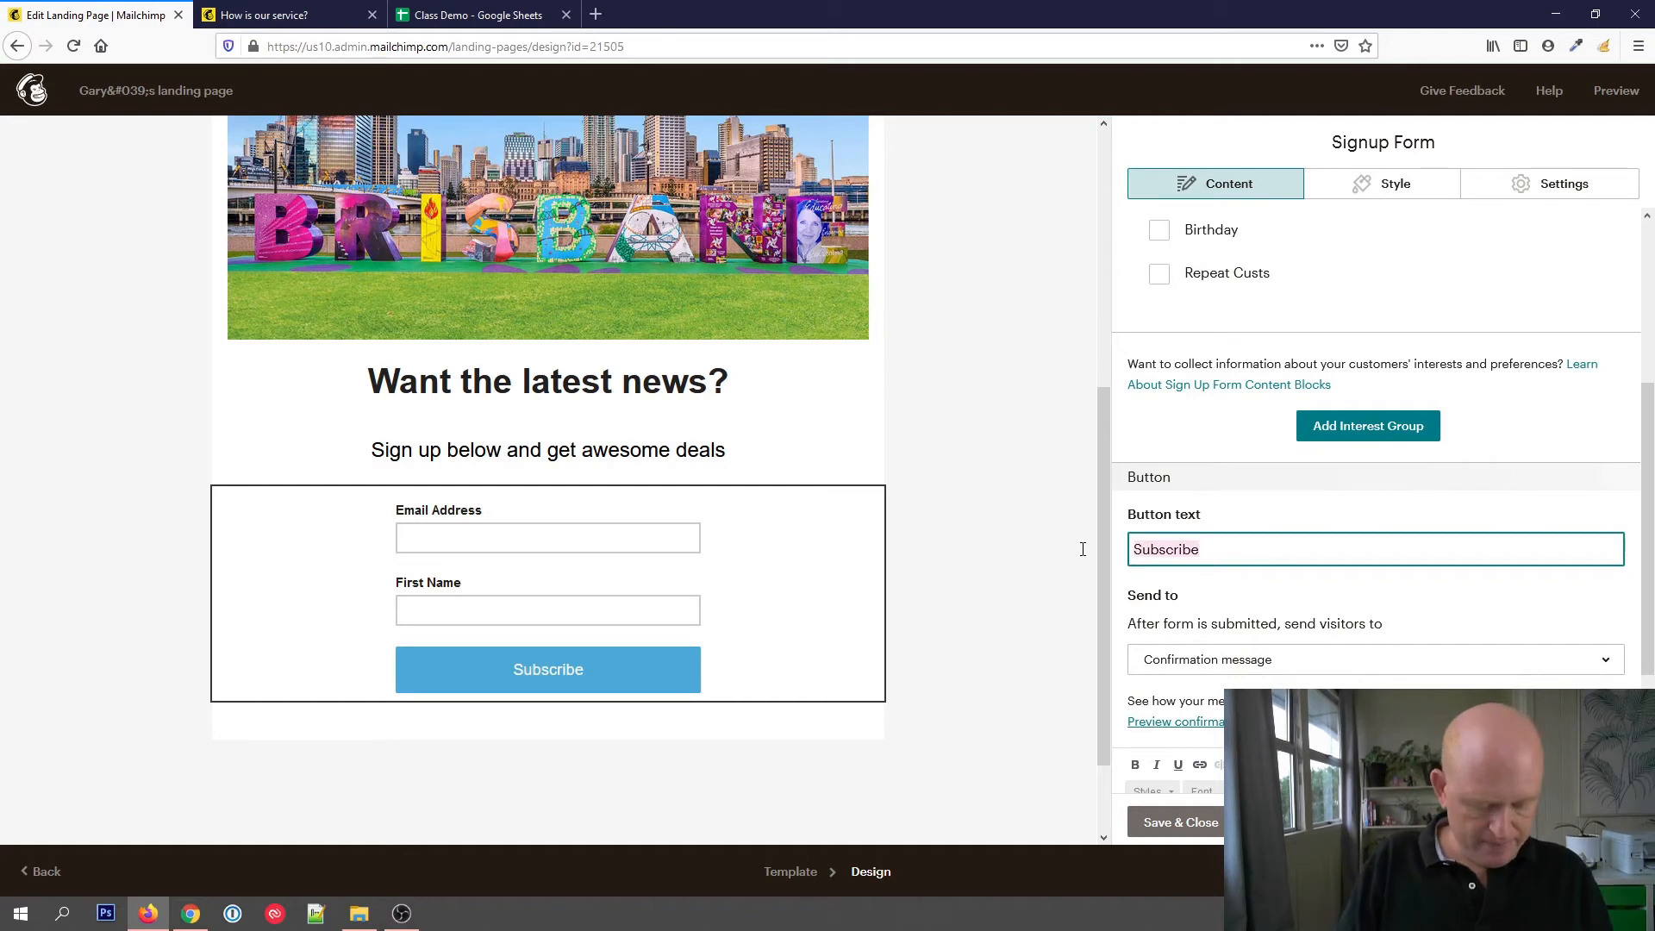
pyautogui.write('Get News')
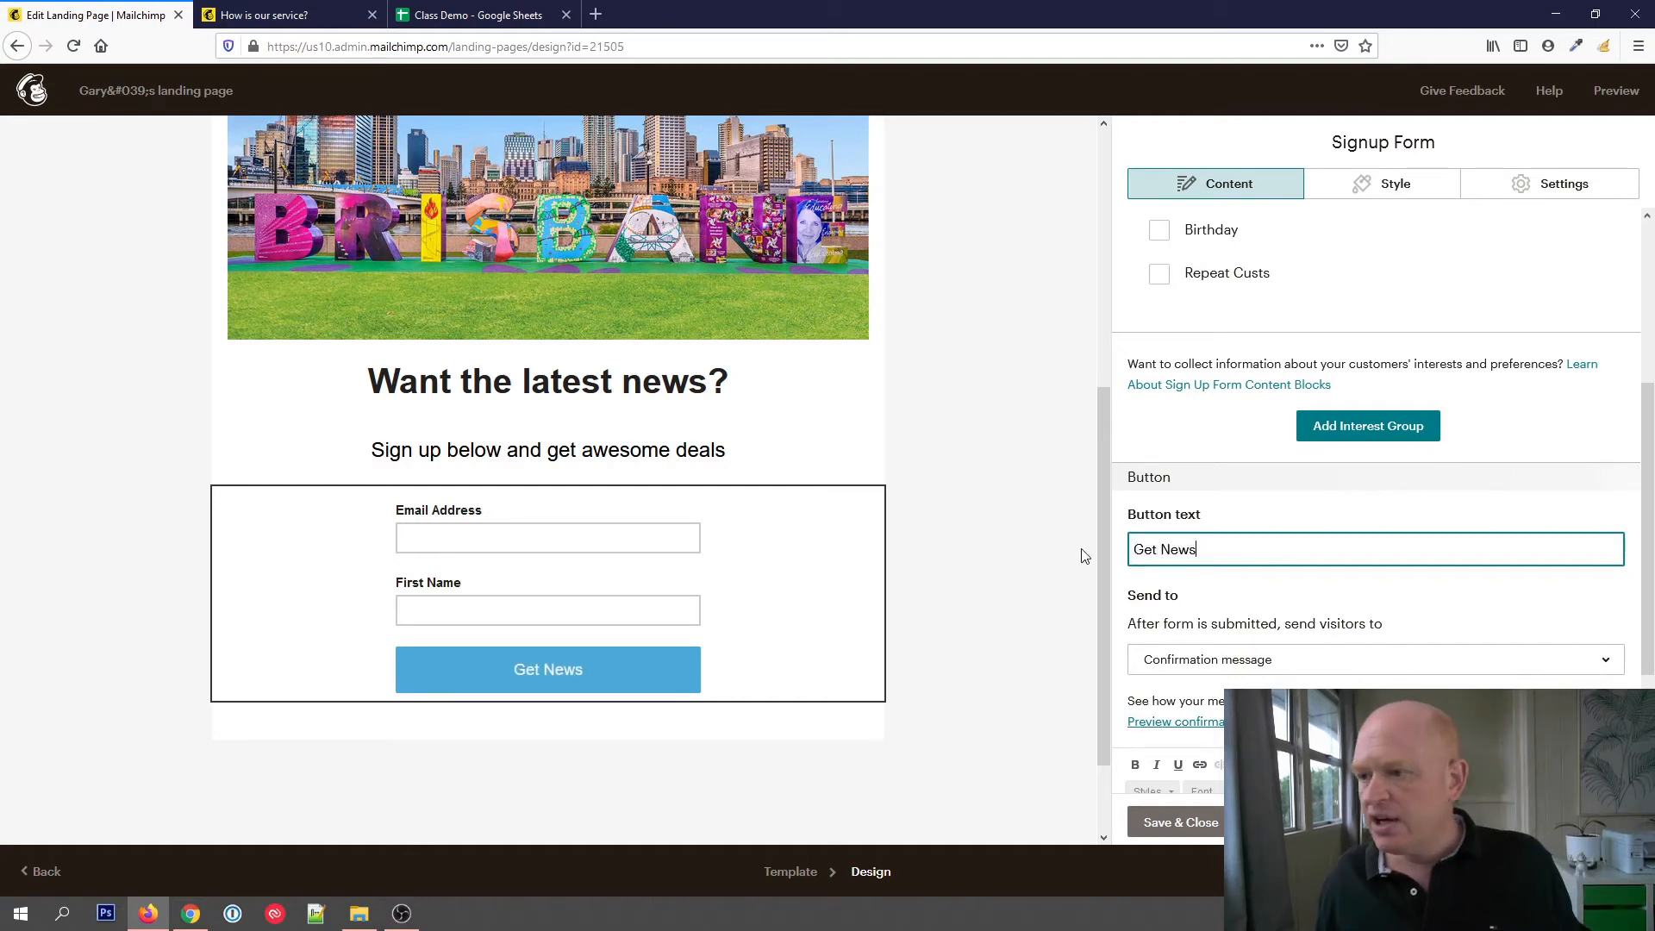
pyautogui.scroll(-2, 1318, 655)
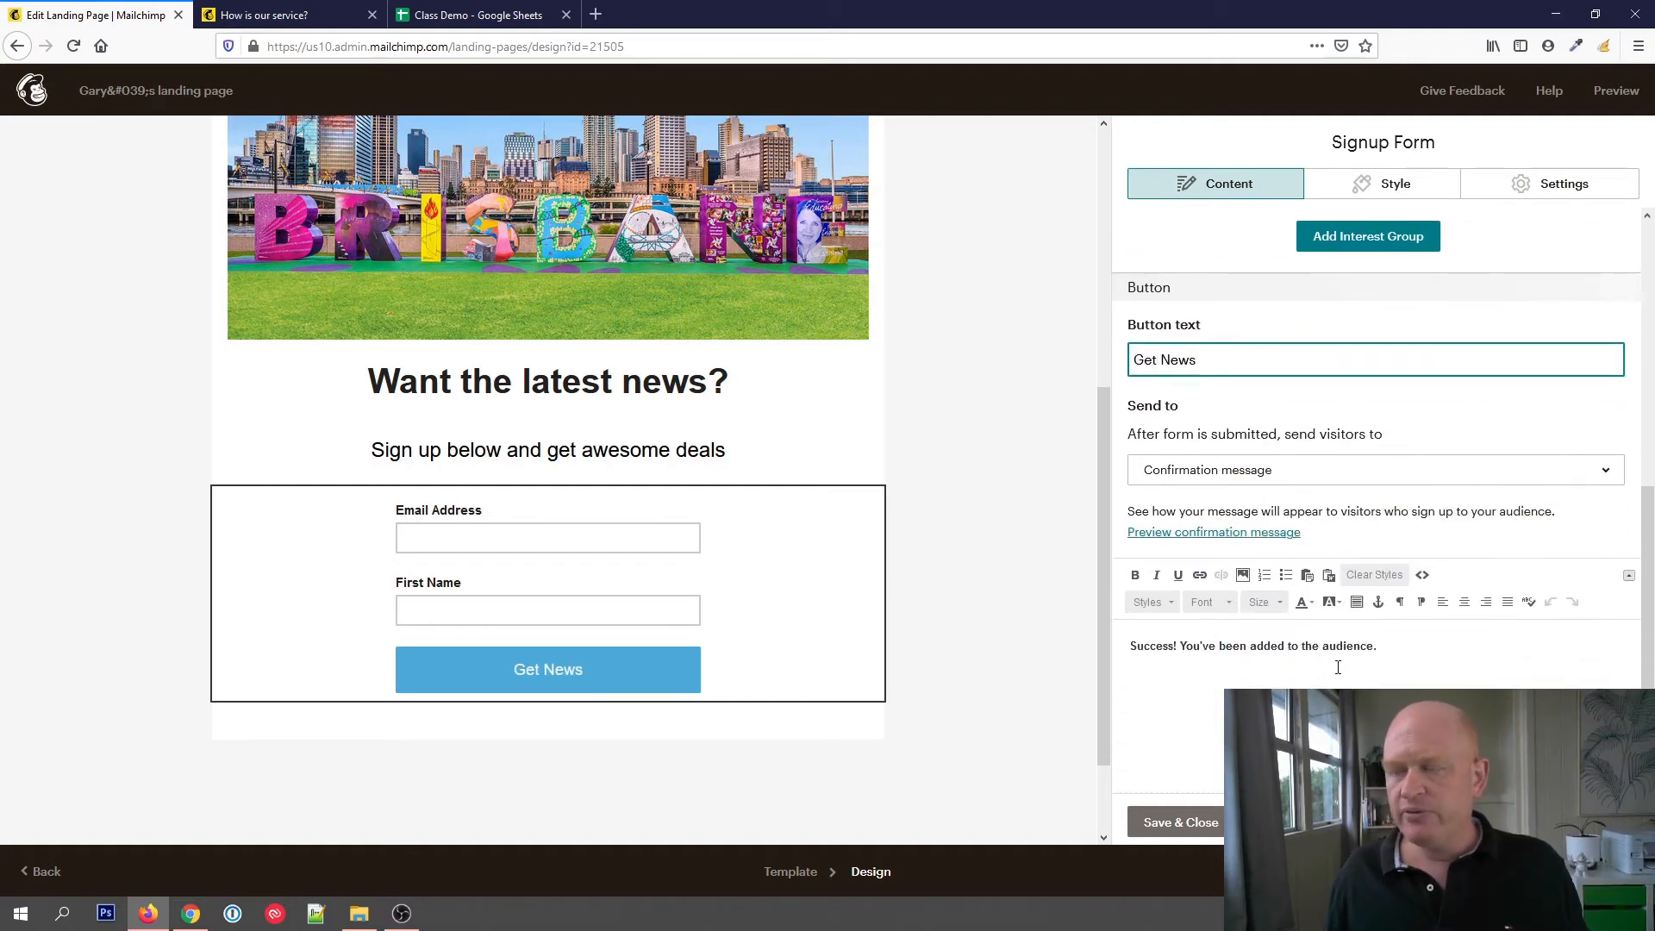
pyautogui.scroll(5, 1338, 668)
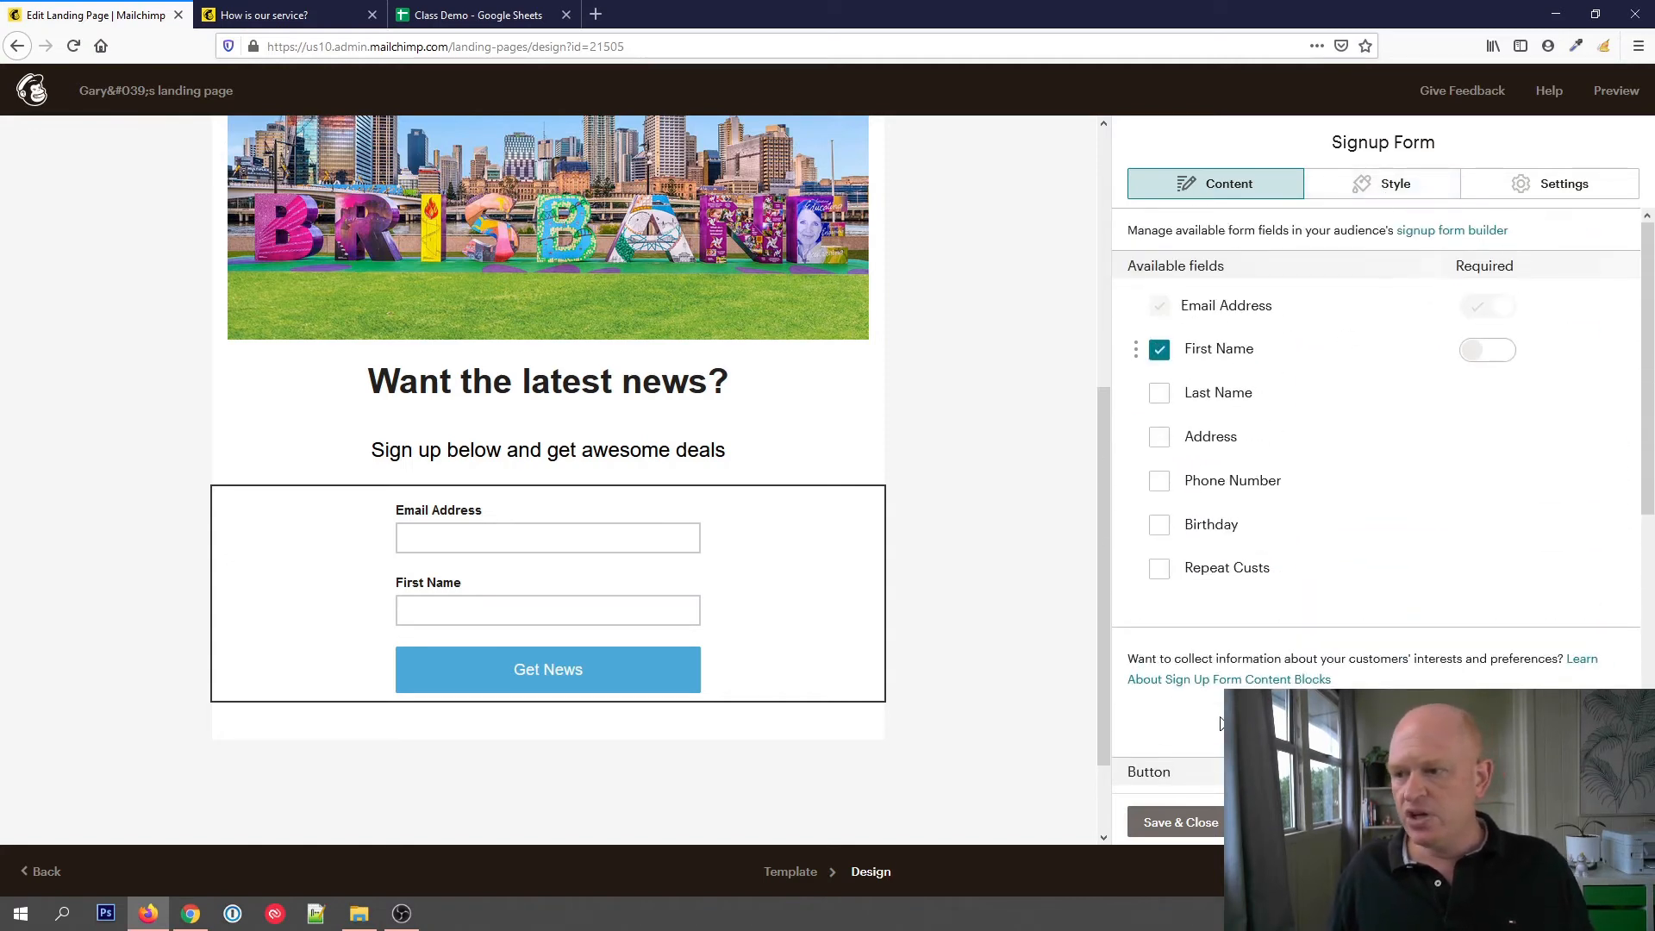
pyautogui.click(1190, 824)
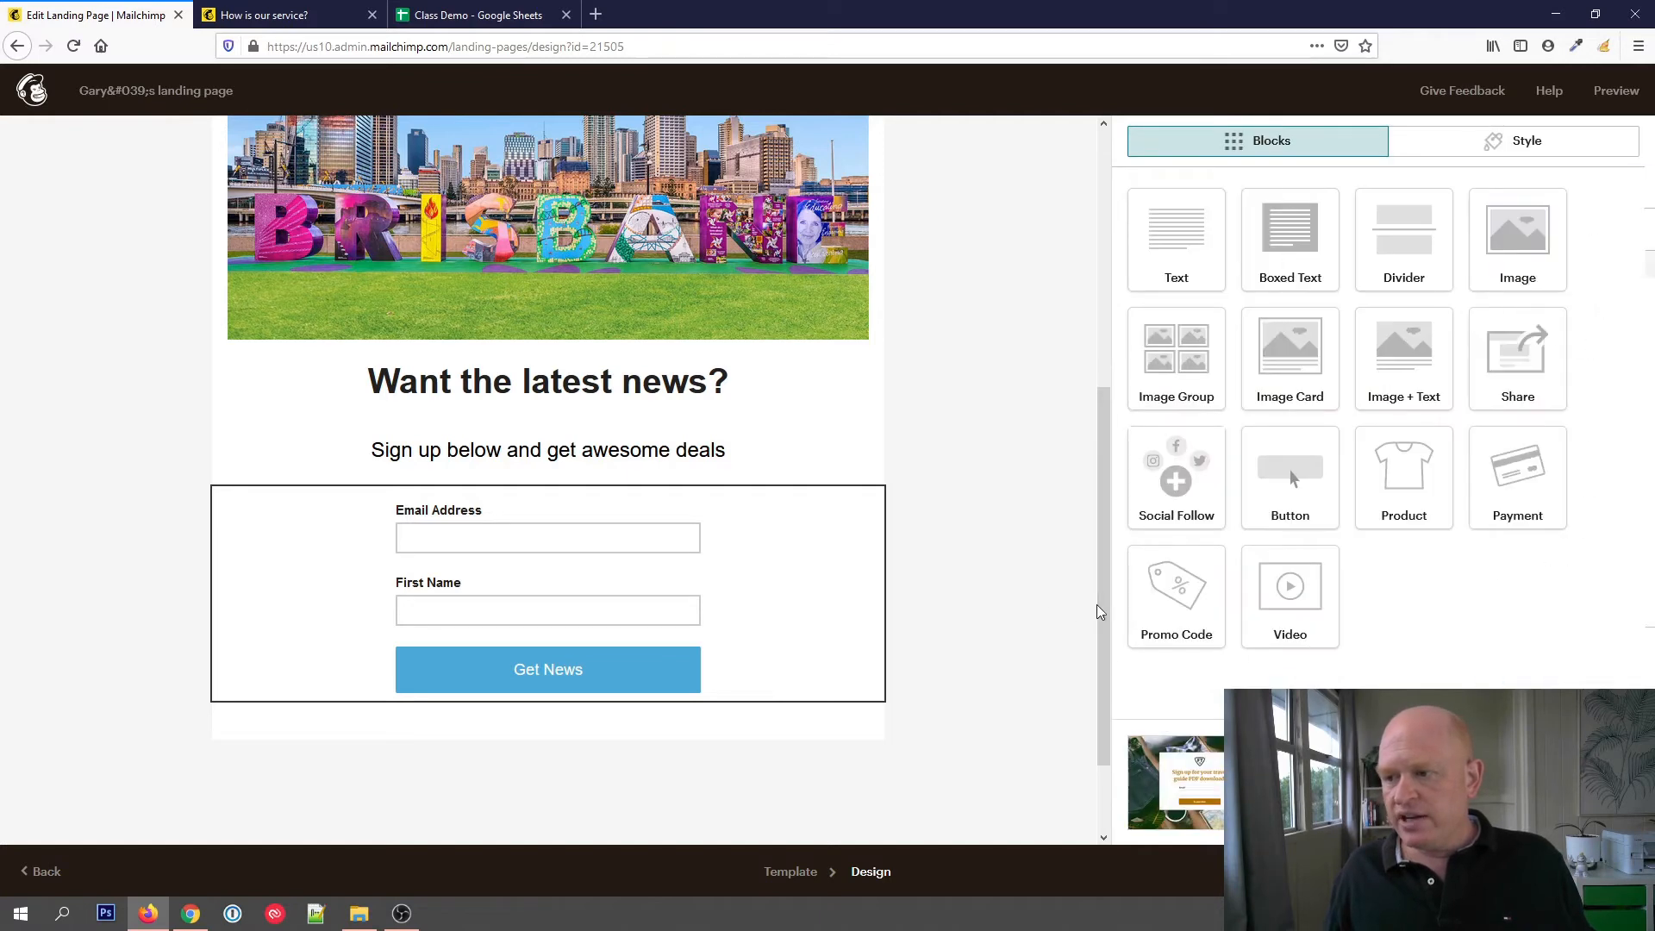
# Return to the landing page's setup overview, append 2 to the end of its Mailchimp-domain URL and save it.
pyautogui.moveTo(1104, 608); pyautogui.dragTo(1078, 661)
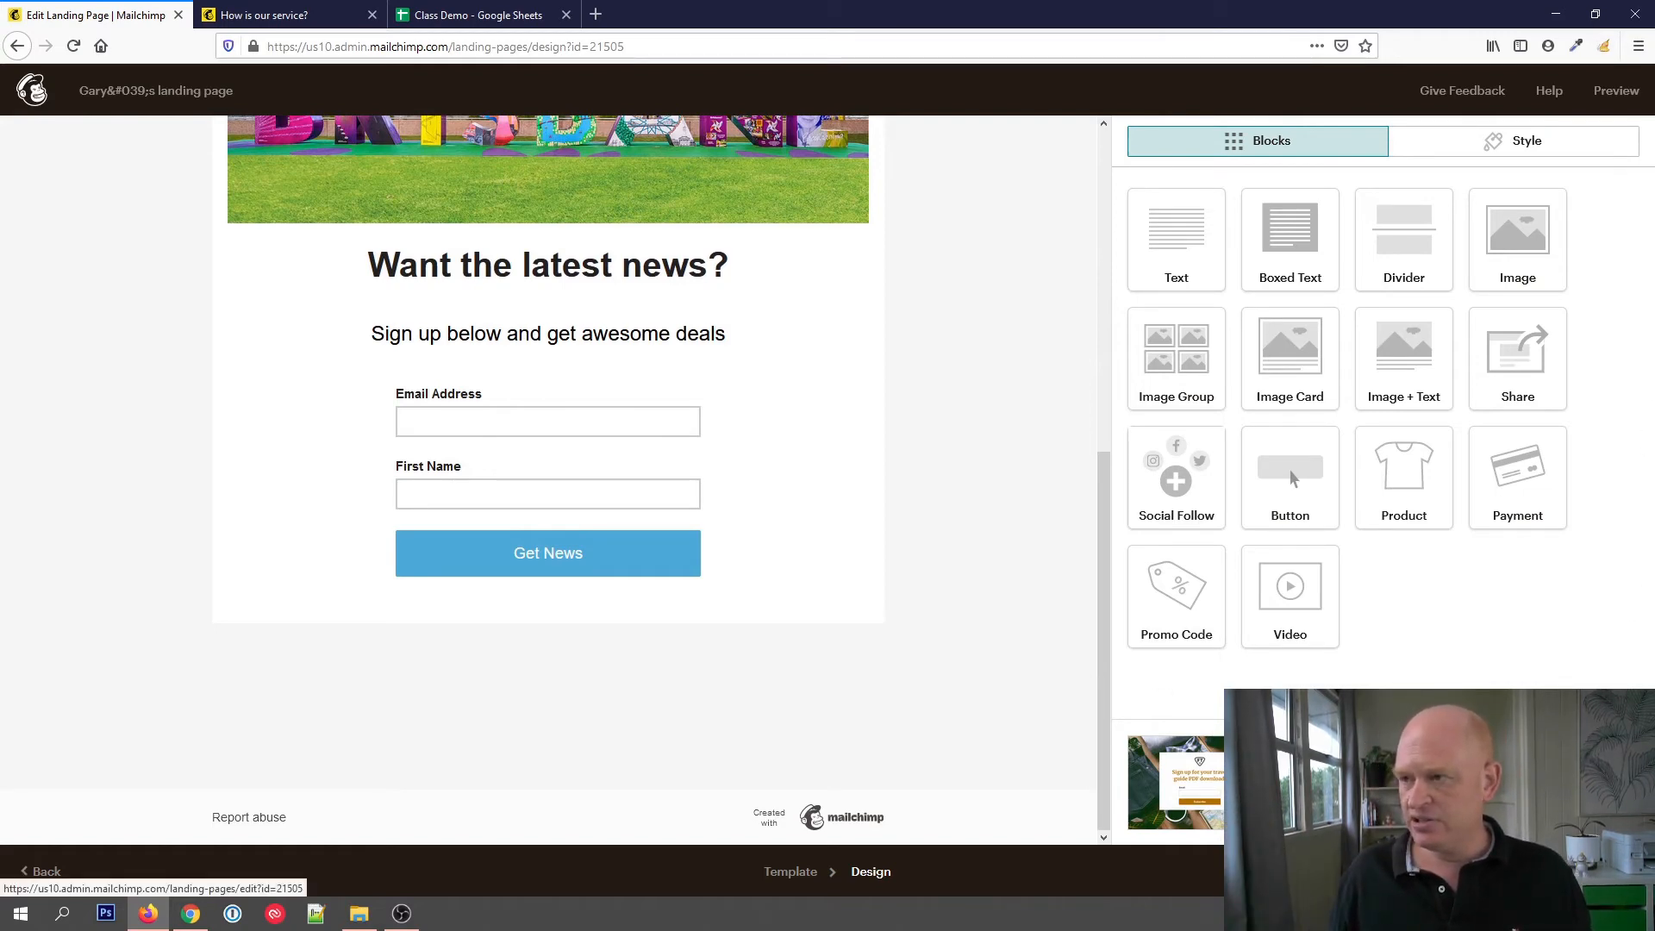
pyautogui.click(43, 872)
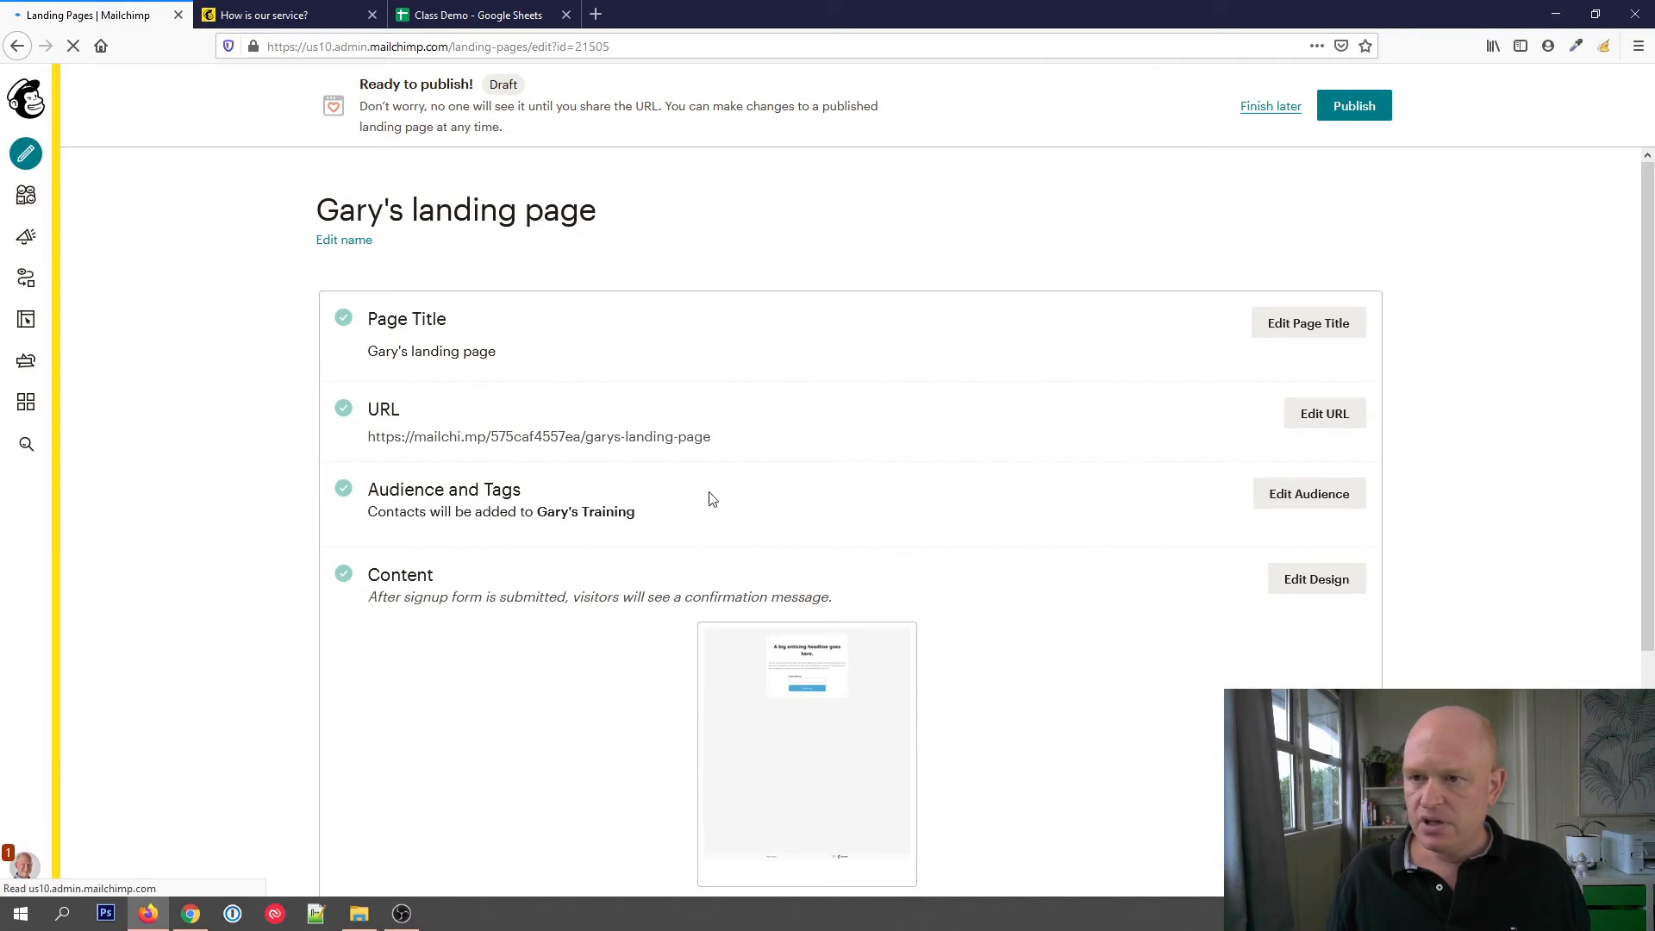
pyautogui.click(1340, 422)
pyautogui.scroll(-2, 1038, 513)
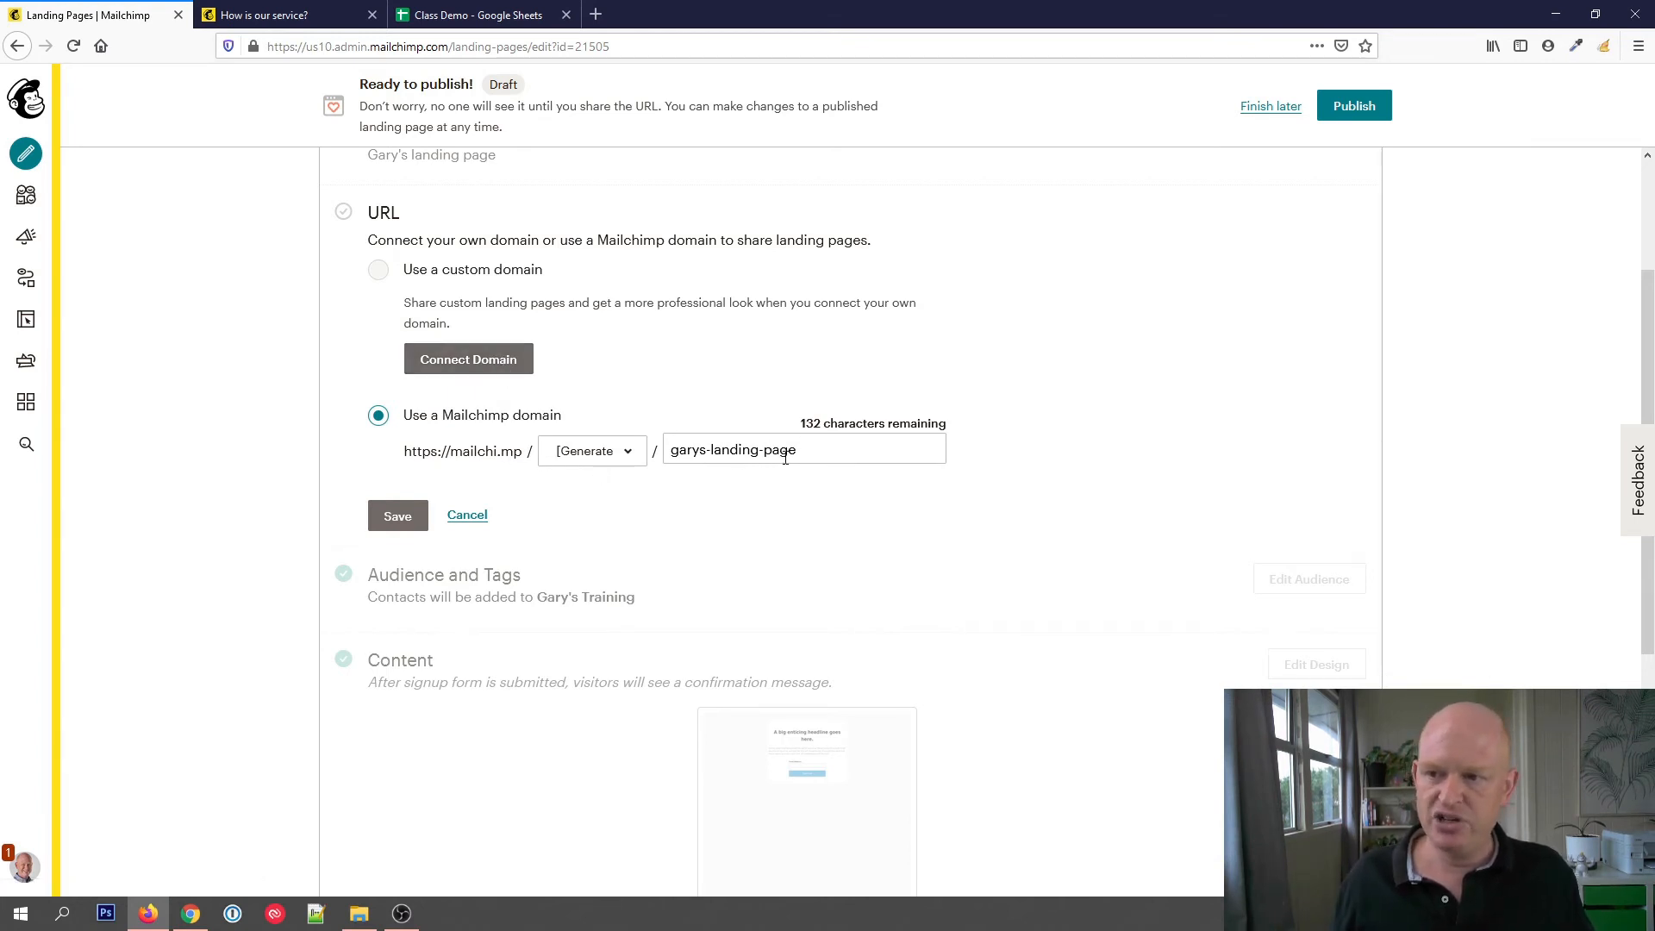
pyautogui.click(826, 449)
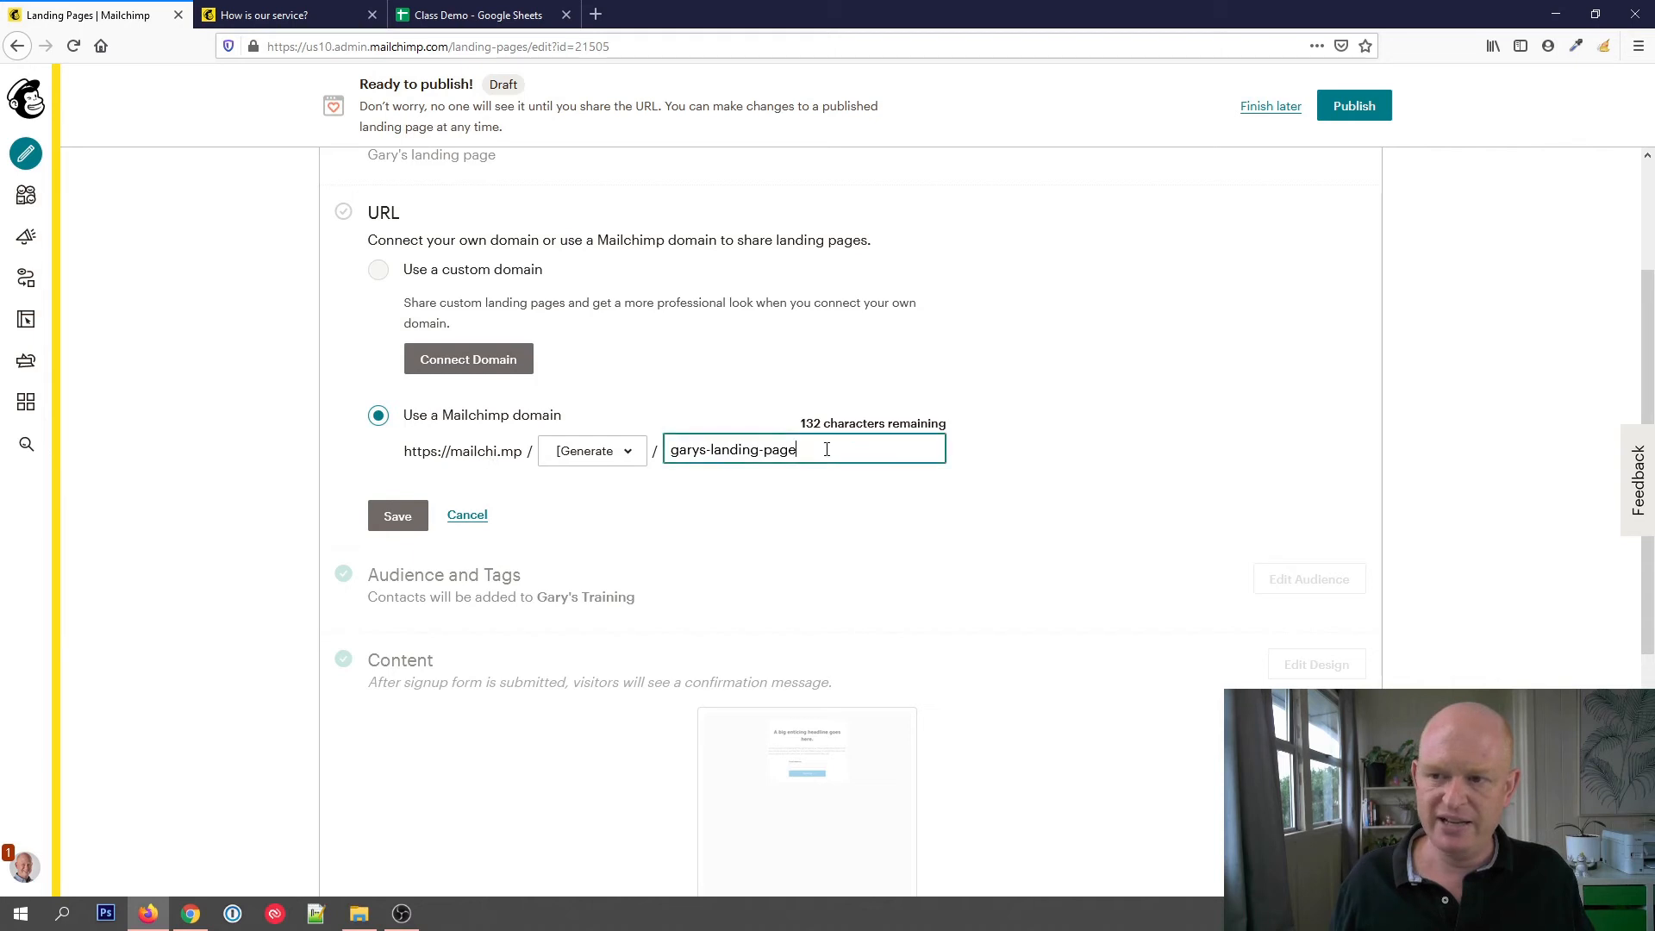
pyautogui.click(419, 518)
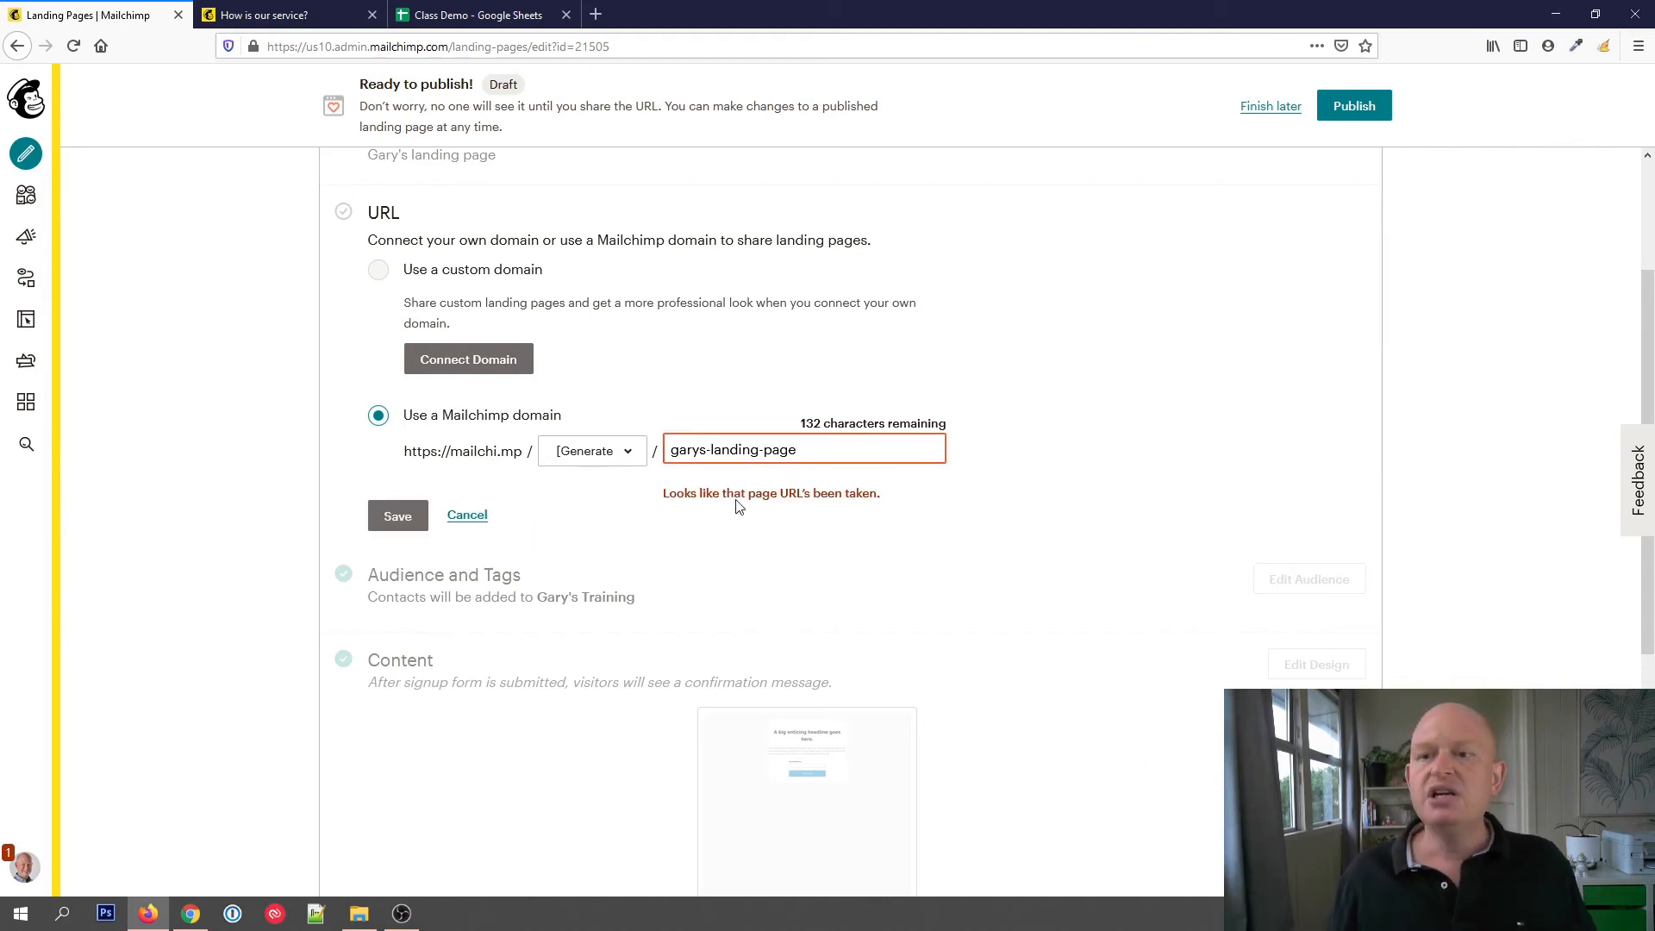
pyautogui.click(841, 454)
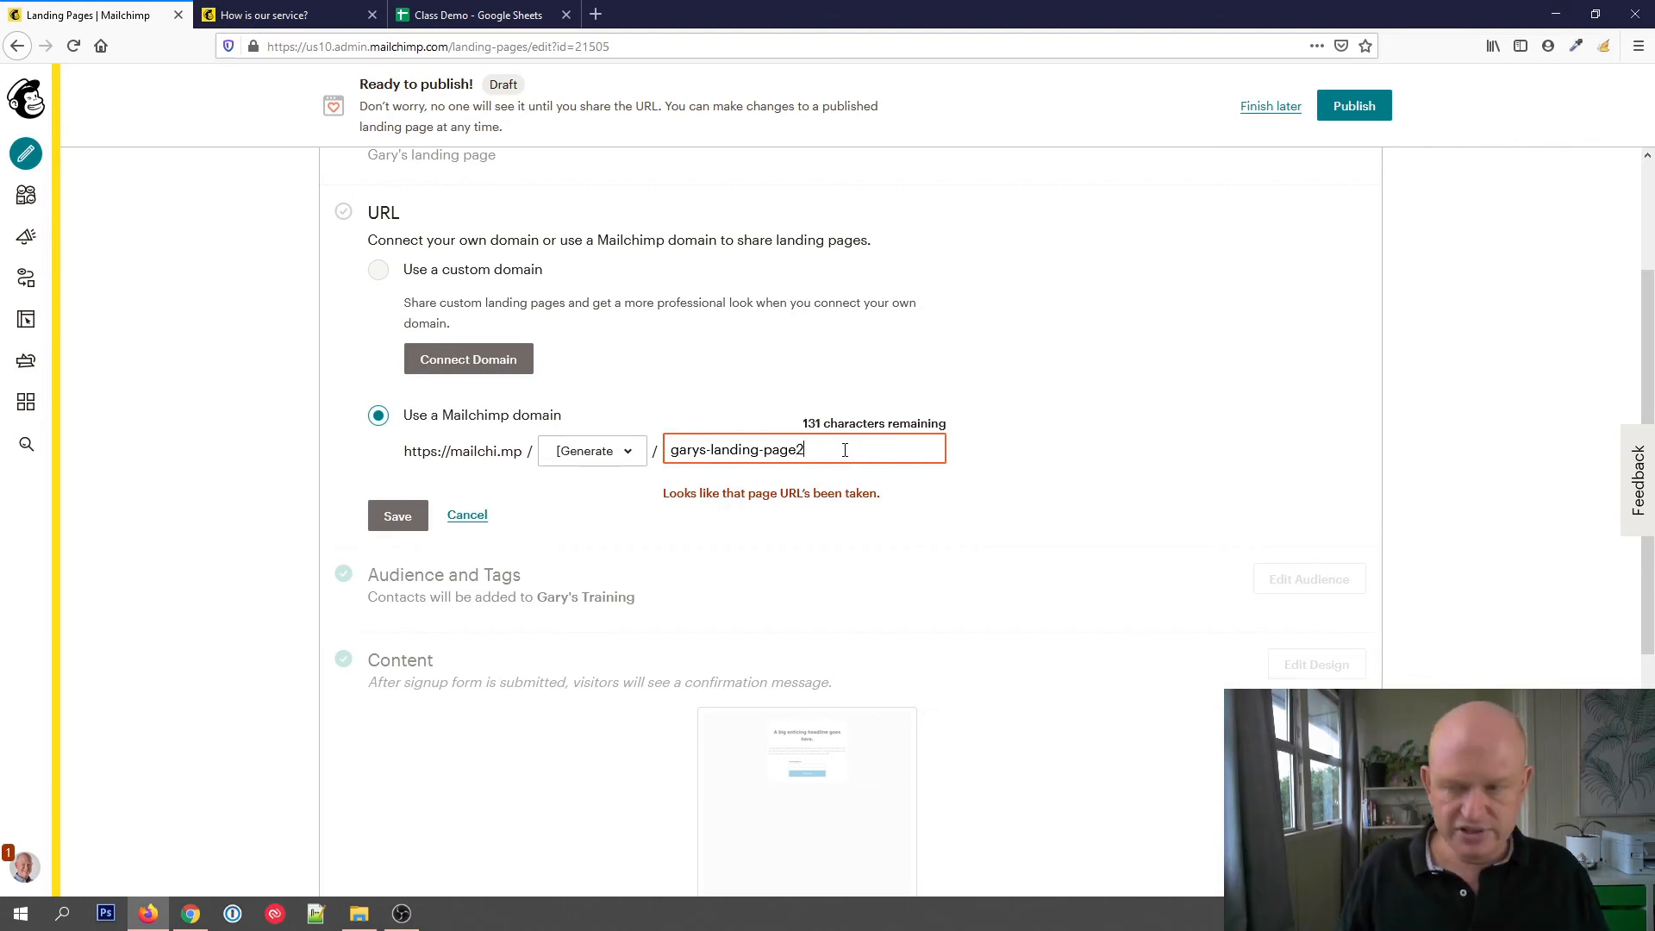
pyautogui.click(393, 526)
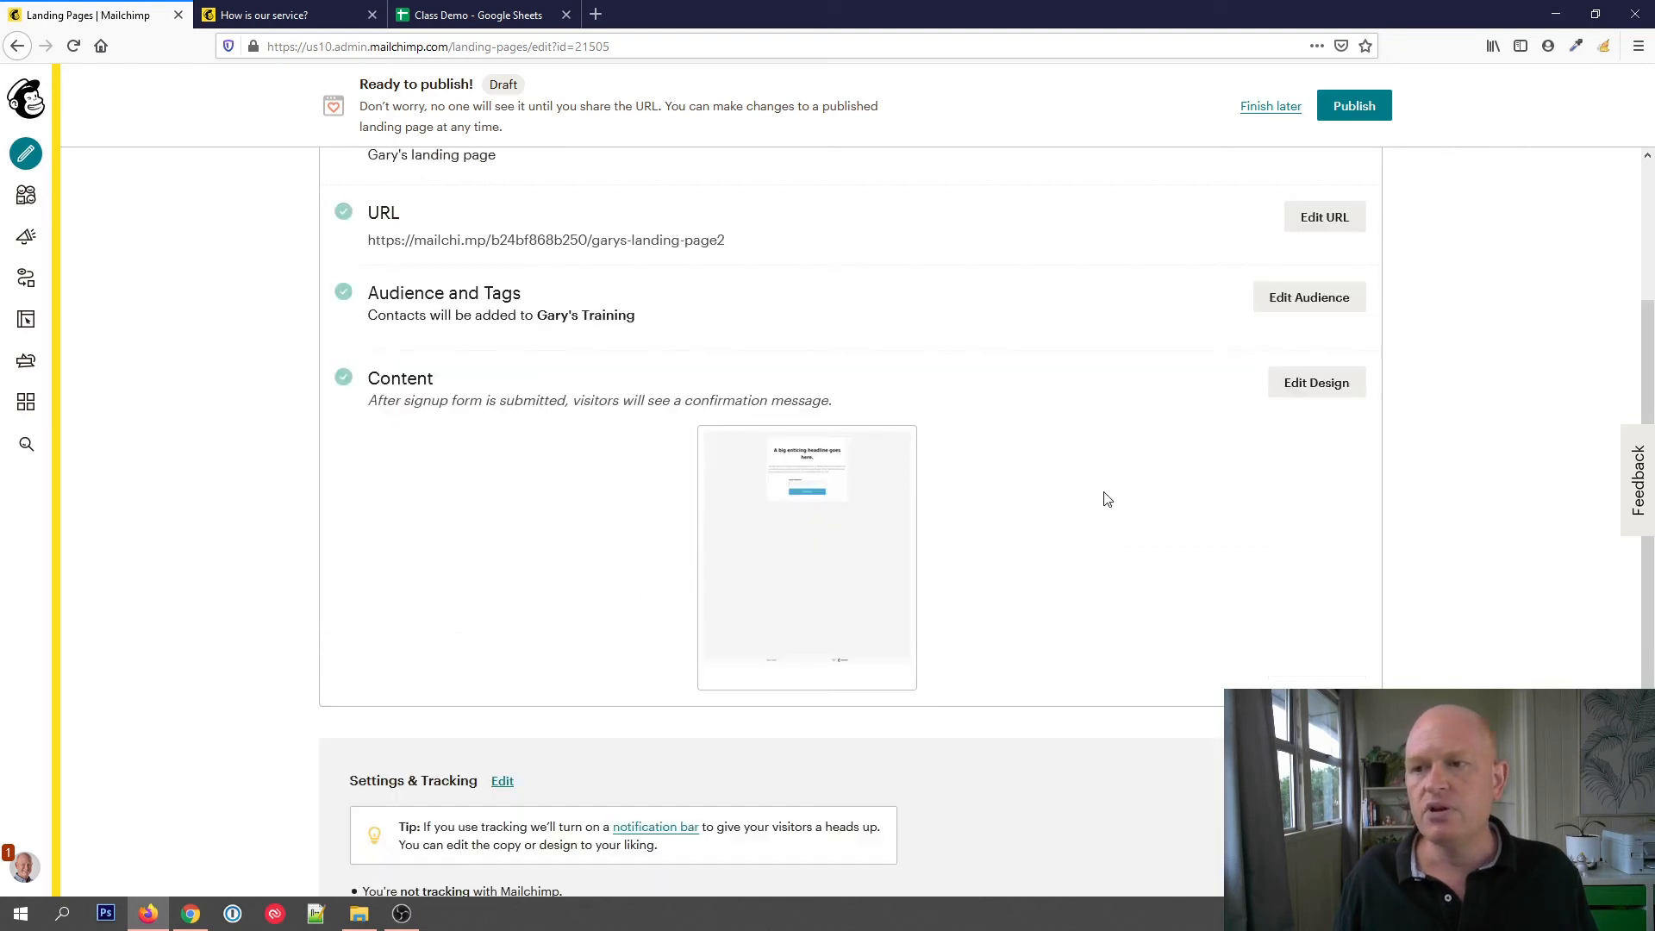
# Select the Training audience for the landing page's contacts, save it and publish the page.
pyautogui.click(1308, 299)
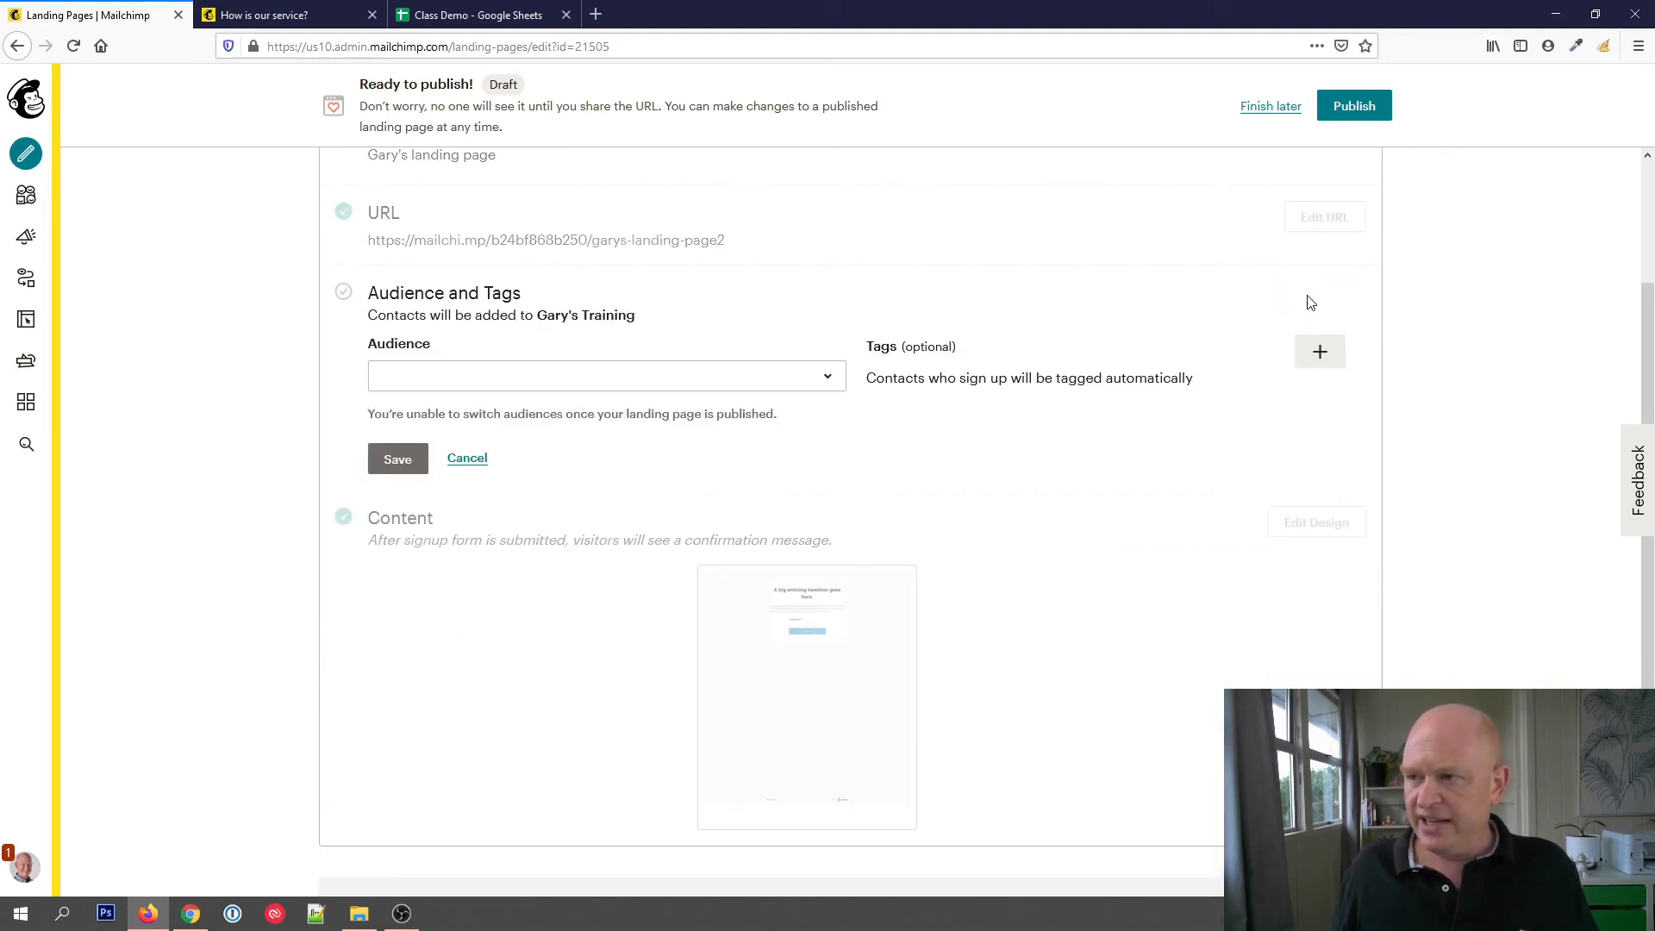
pyautogui.click(576, 379)
pyautogui.click(573, 380)
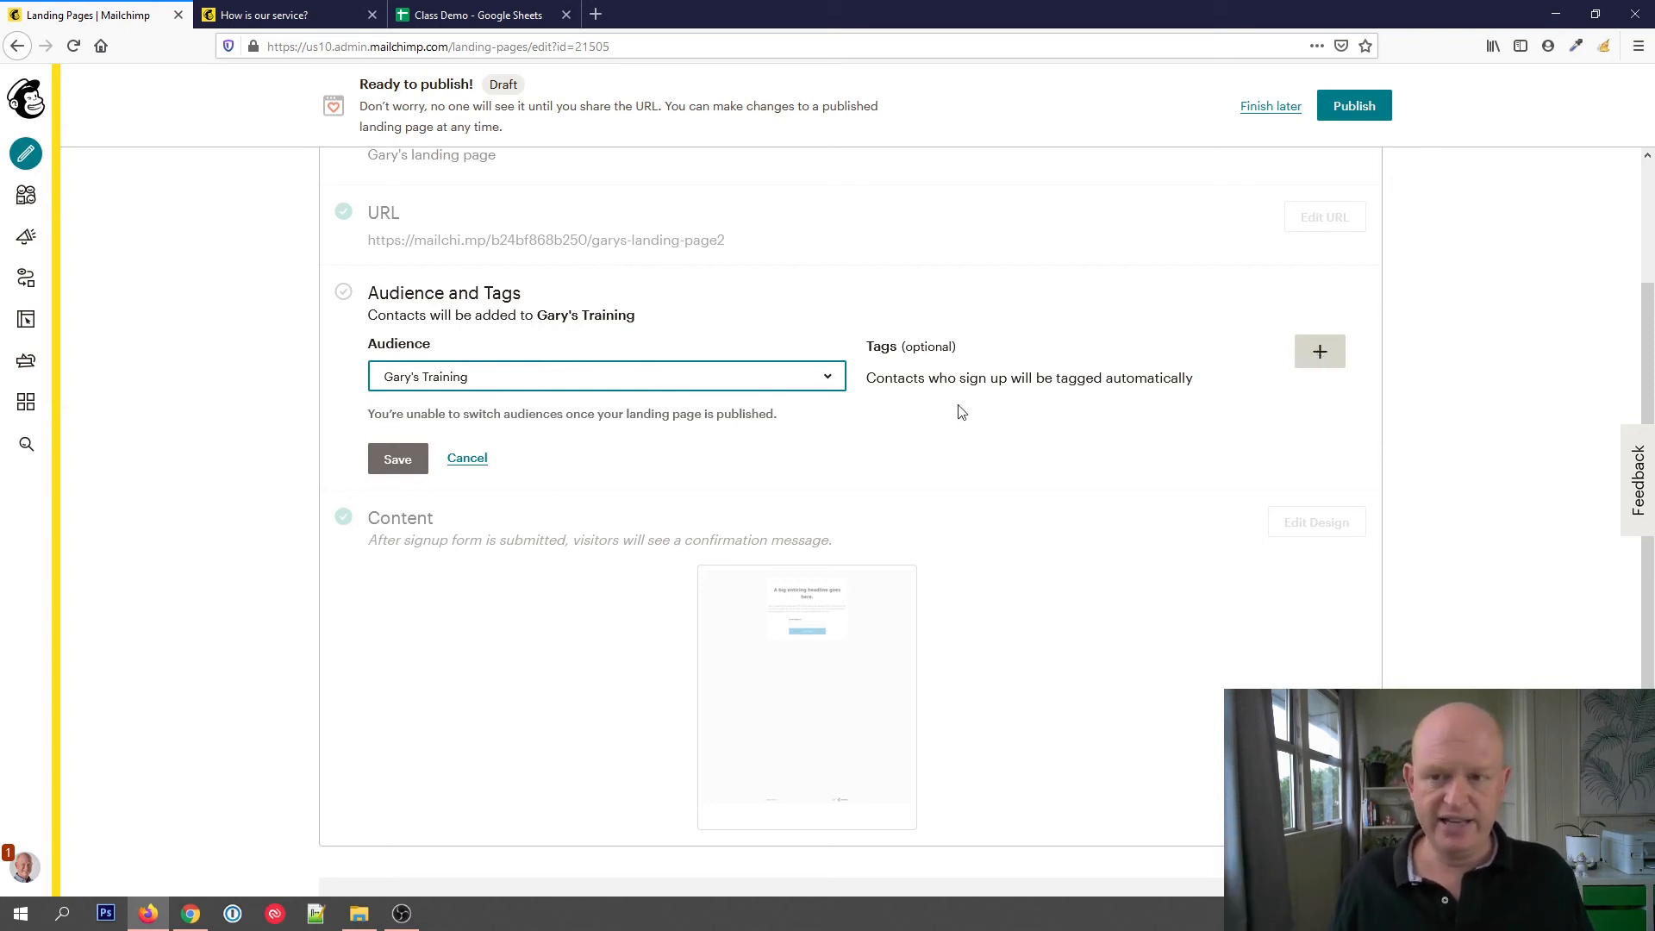
pyautogui.click(398, 465)
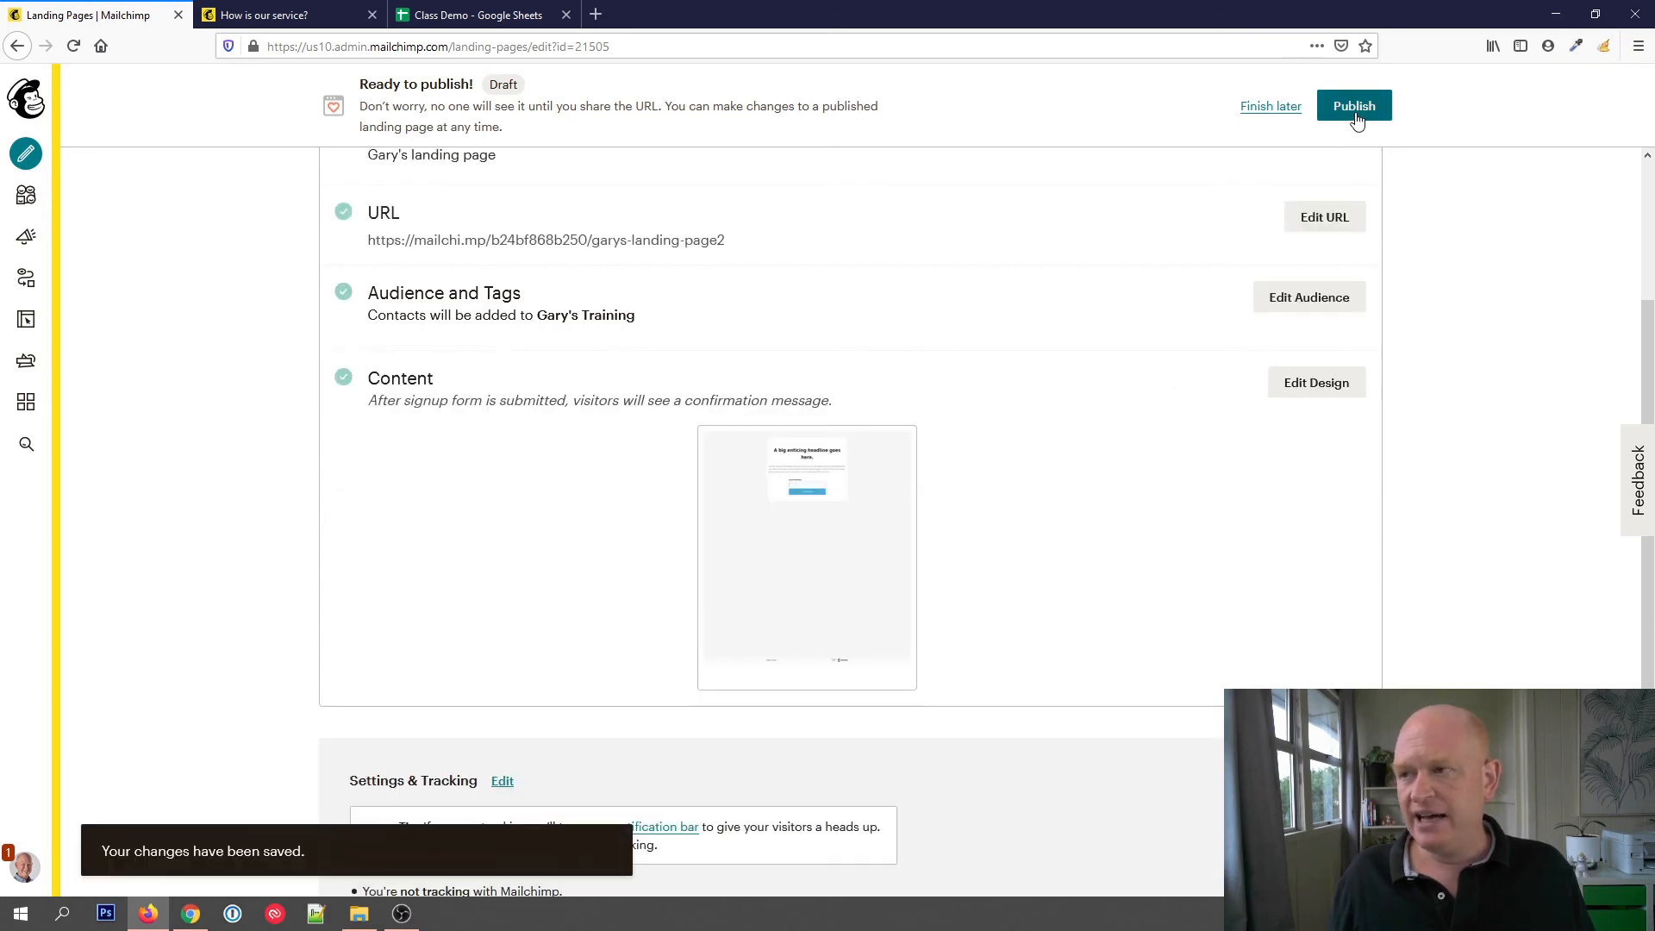
pyautogui.click(1354, 107)
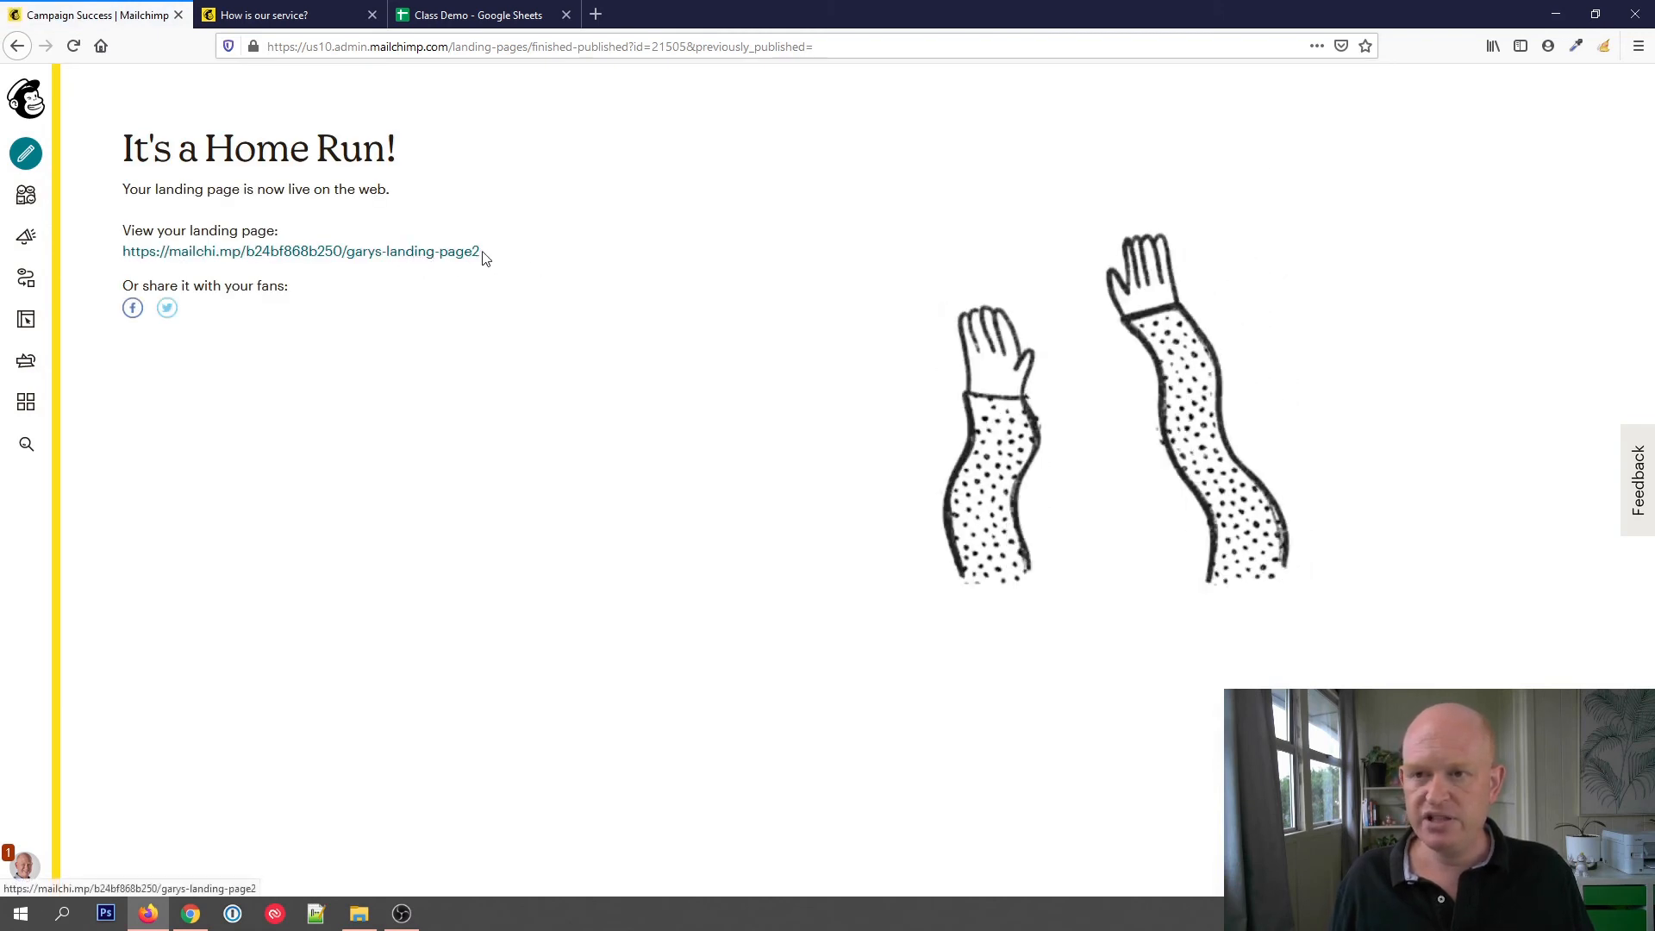
# Open the published landing page's address in a new browser tab and review the page from the logo to the signup form.
pyautogui.moveTo(491, 258); pyautogui.dragTo(128, 260)
pyautogui.hotkey('ctrl', 'c')
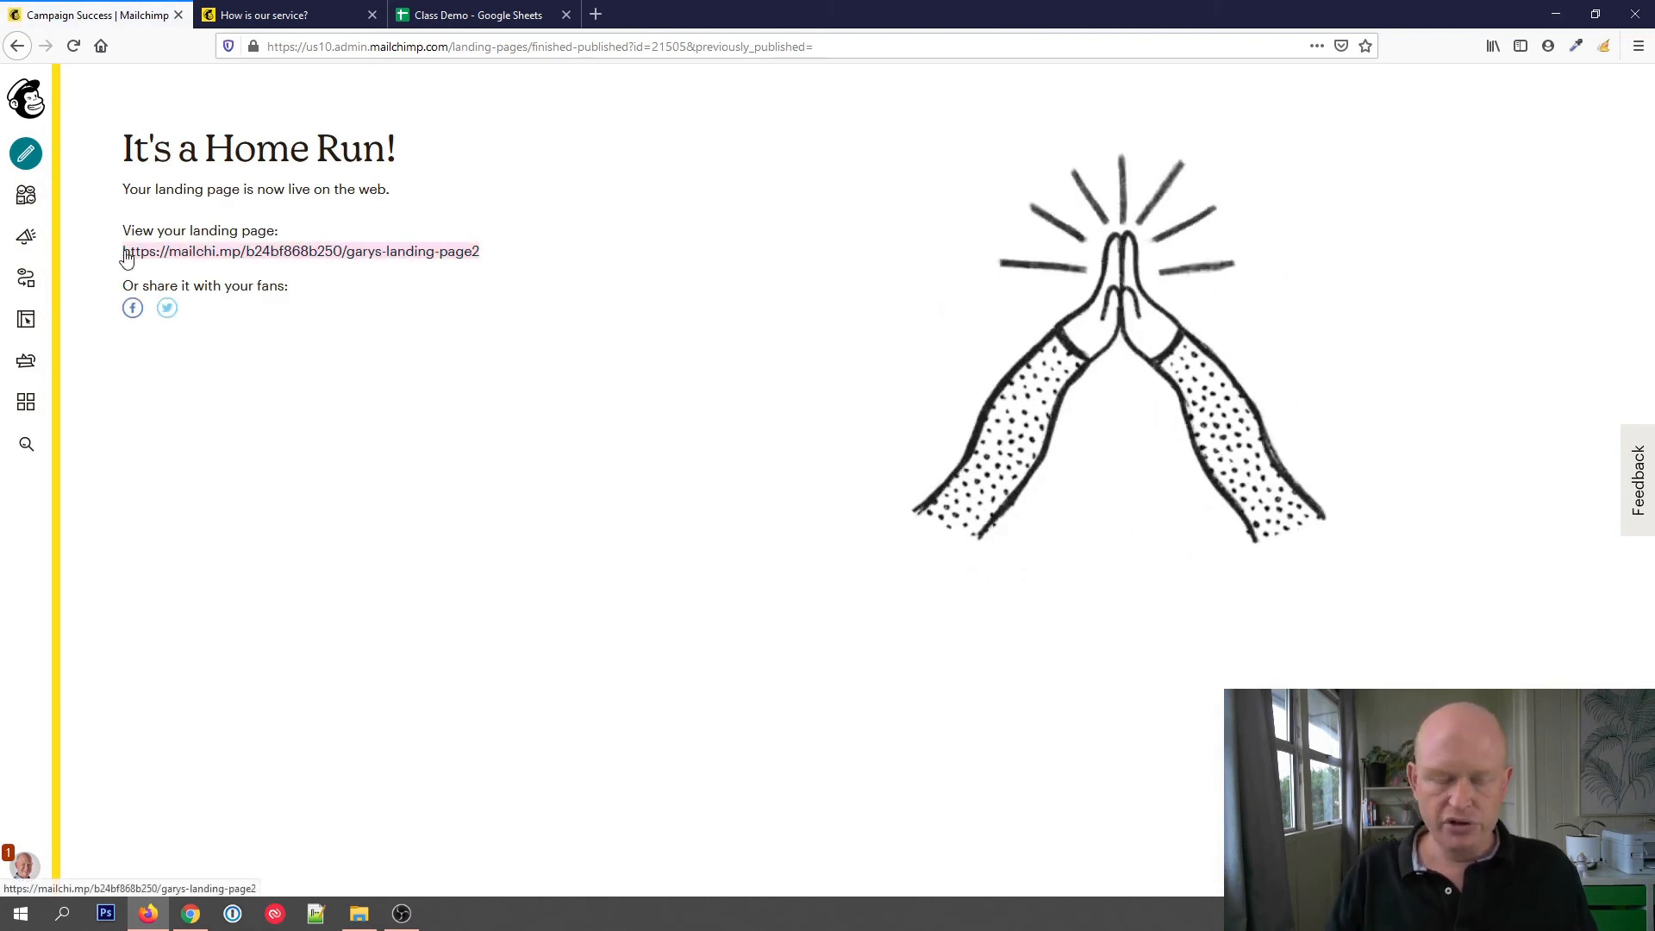
pyautogui.click(595, 14)
pyautogui.hotkey('ctrl', 'v')
pyautogui.press('Return')
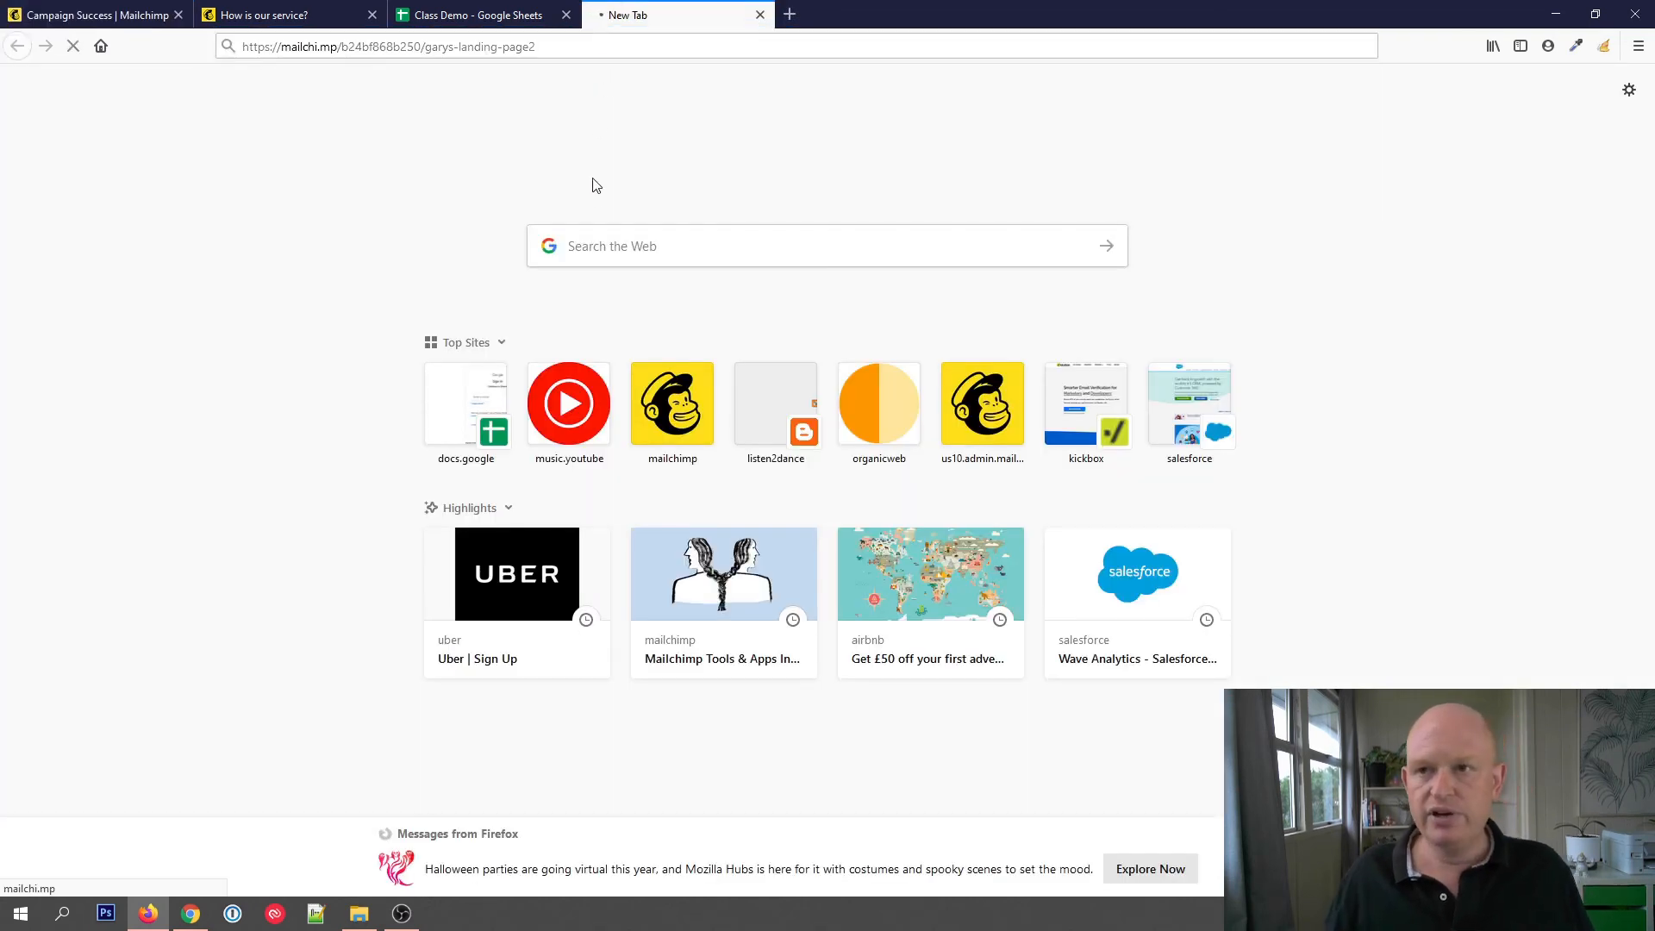
pyautogui.scroll(-5, 1131, 407)
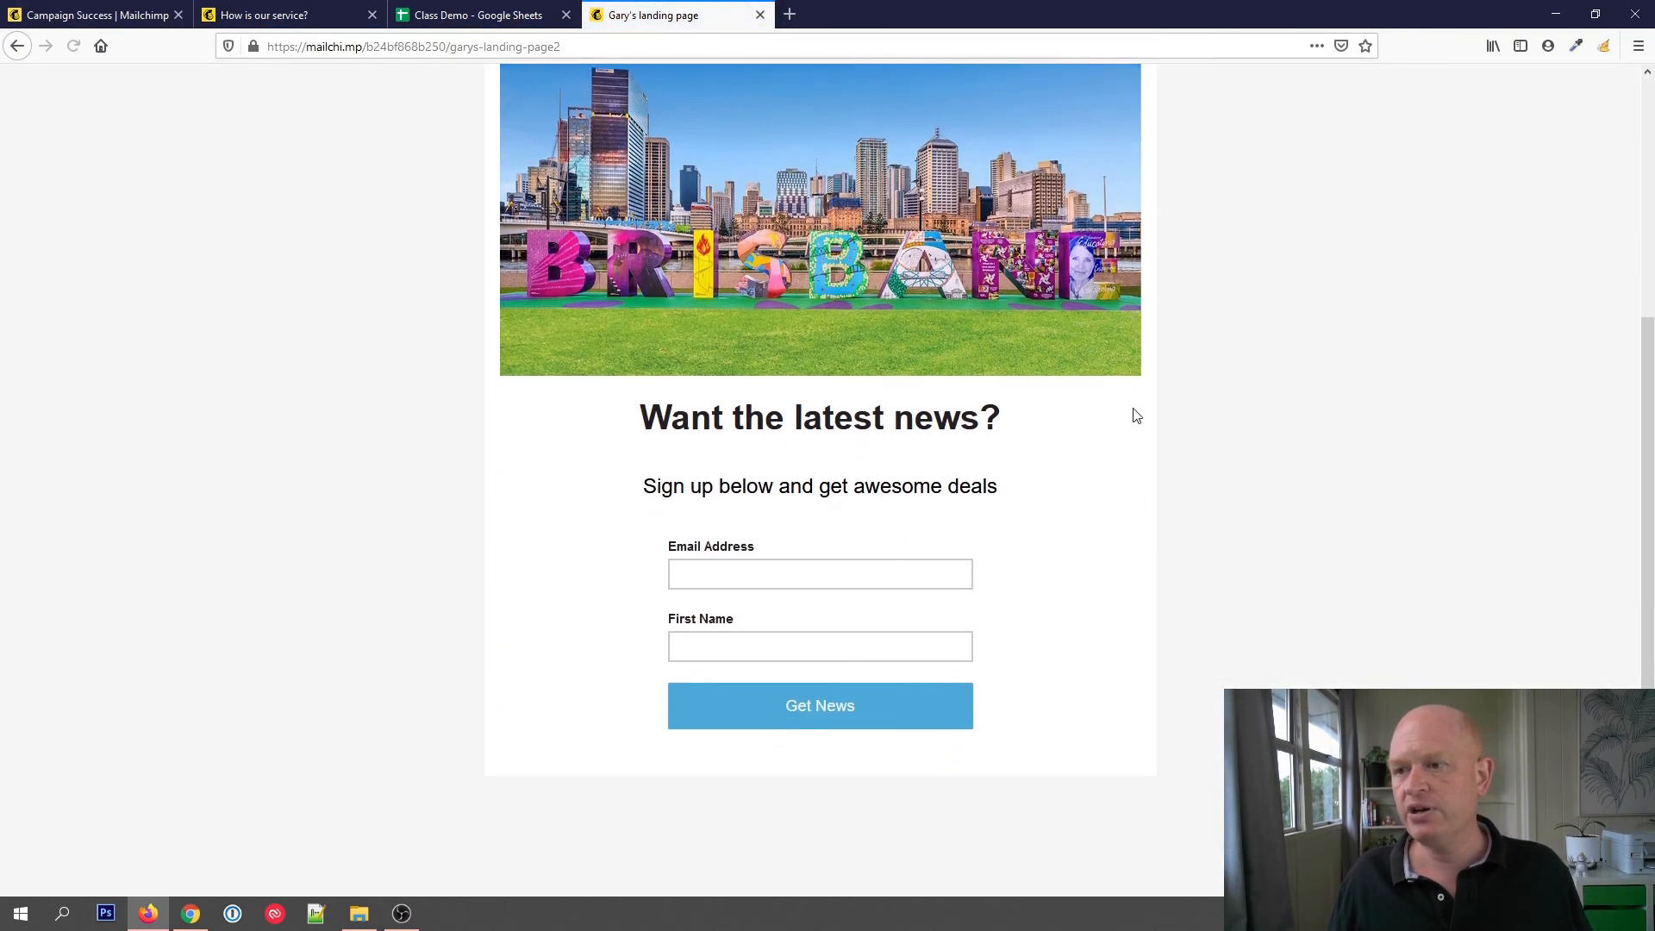
pyautogui.scroll(1, 979, 445)
pyautogui.scroll(4, 978, 444)
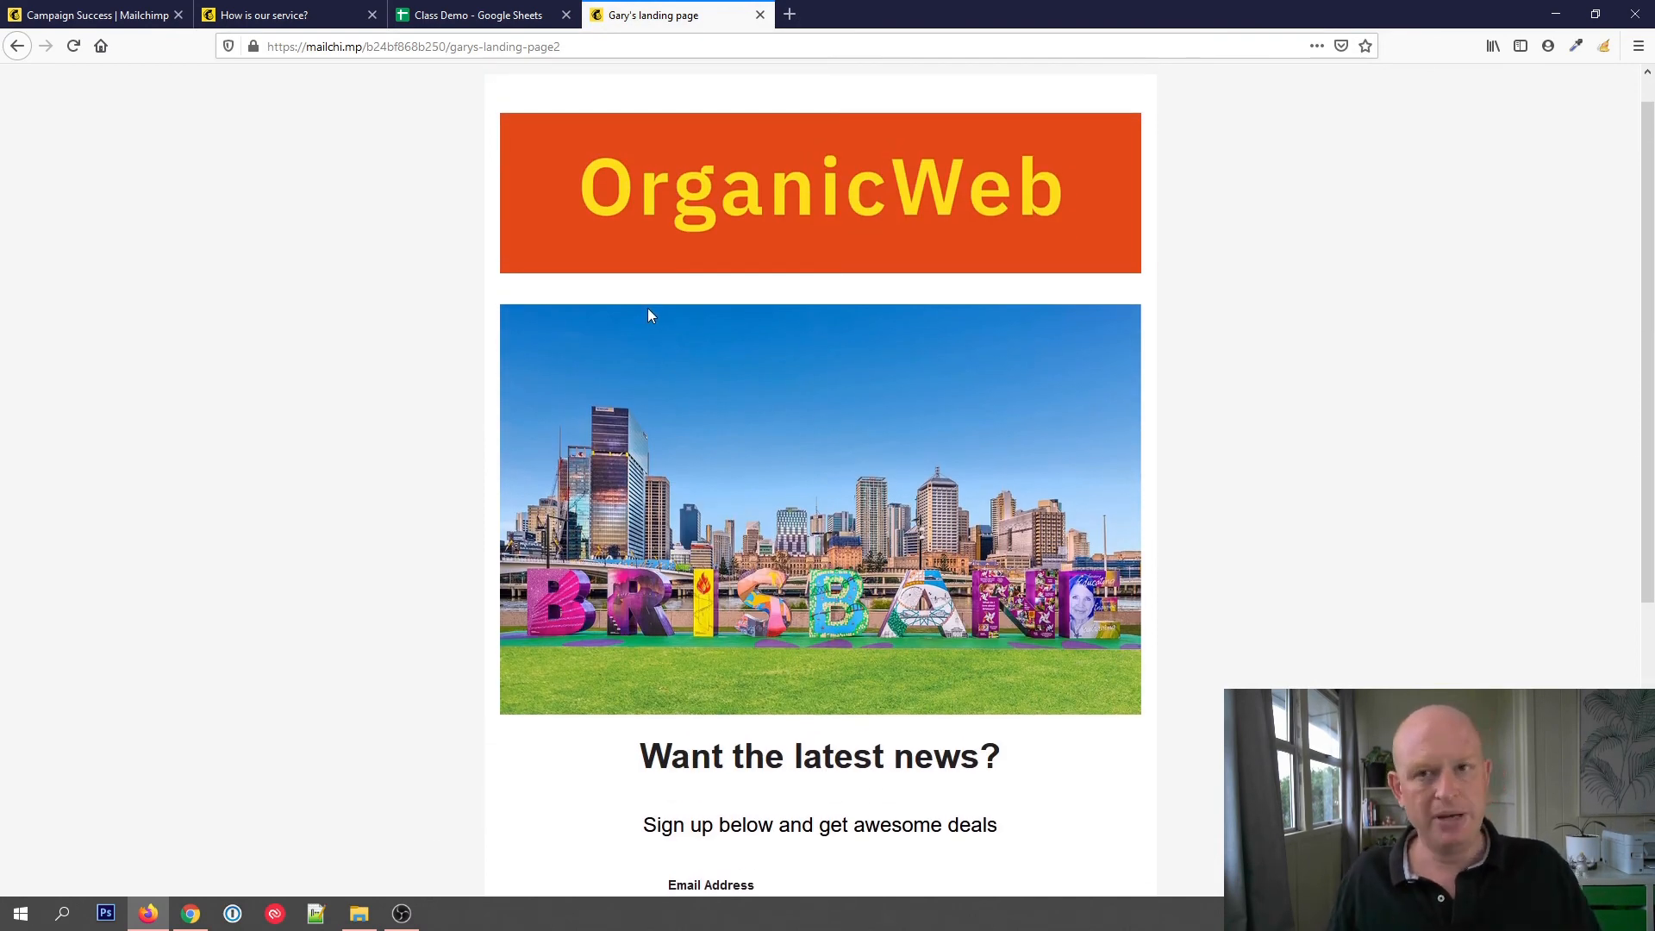
# Return to the Mailchimp publishing confirmation, open the campaign creation options and look through the available campaign types.
pyautogui.click(98, 14)
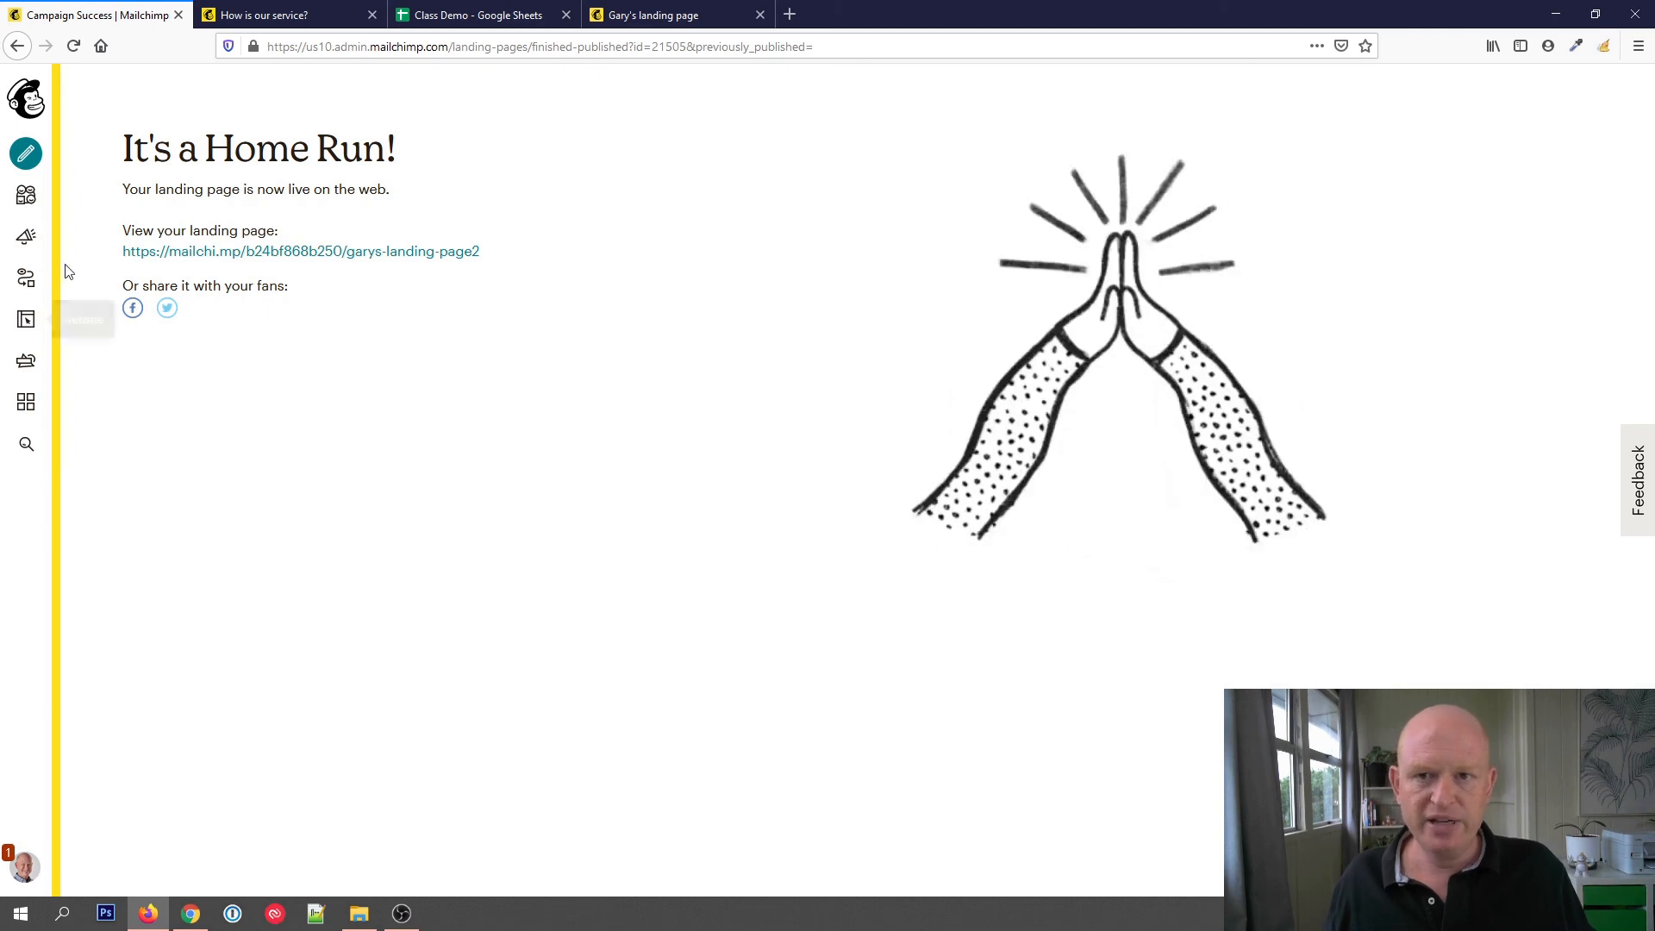
pyautogui.click(26, 159)
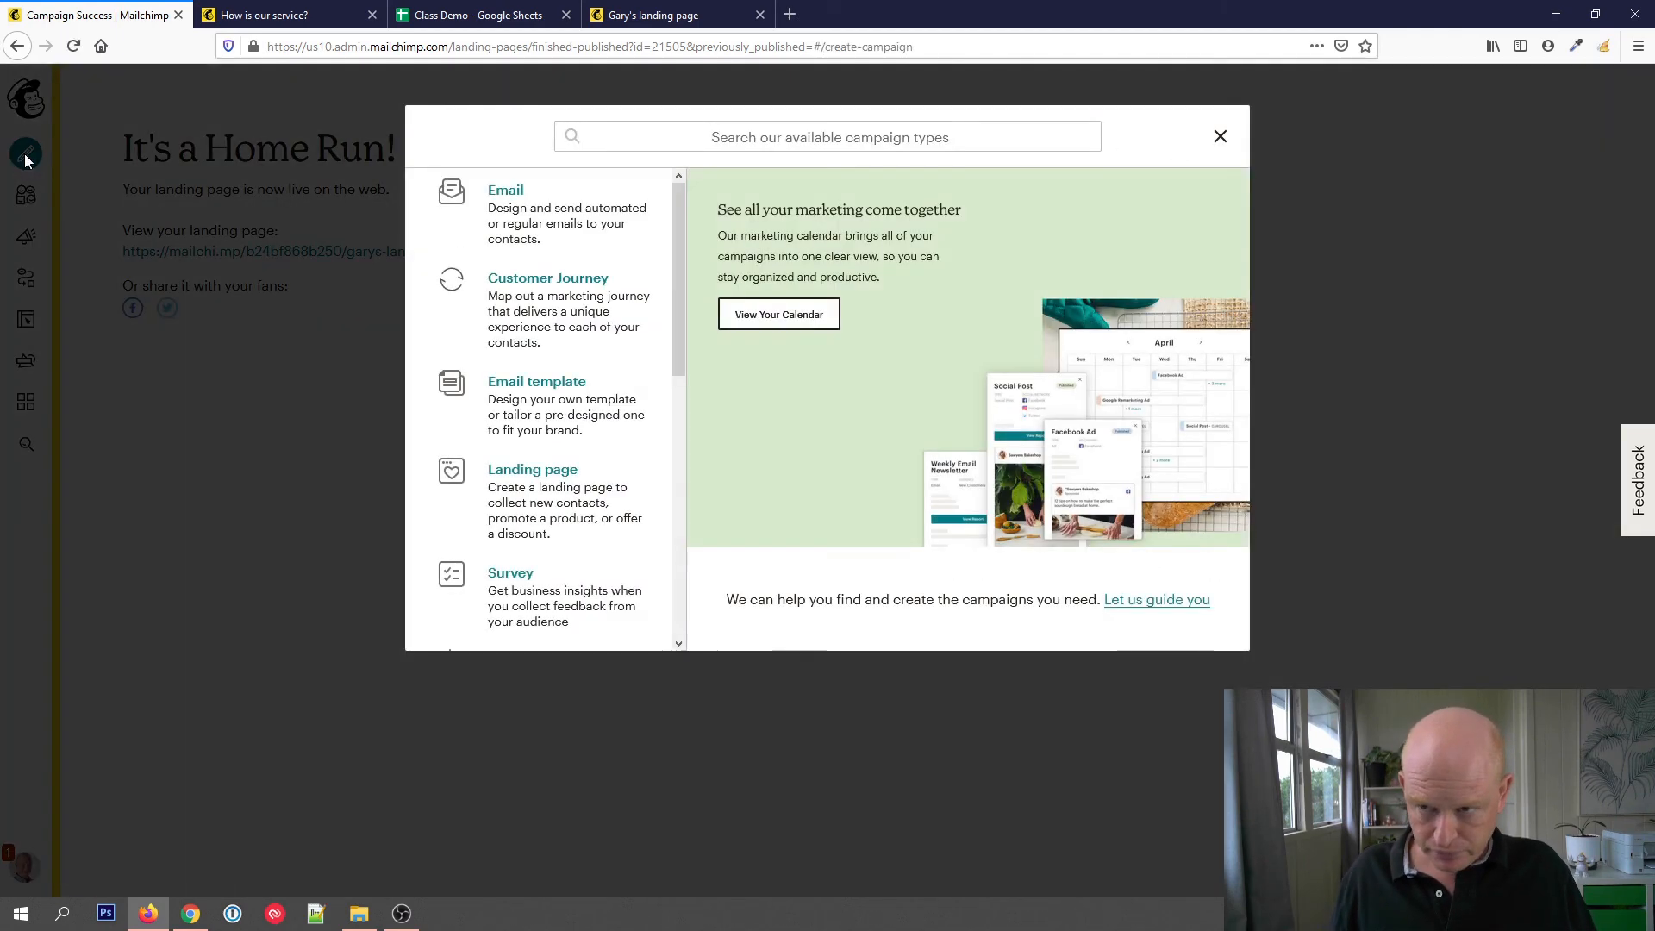
pyautogui.moveTo(680, 297); pyautogui.dragTo(701, 504)
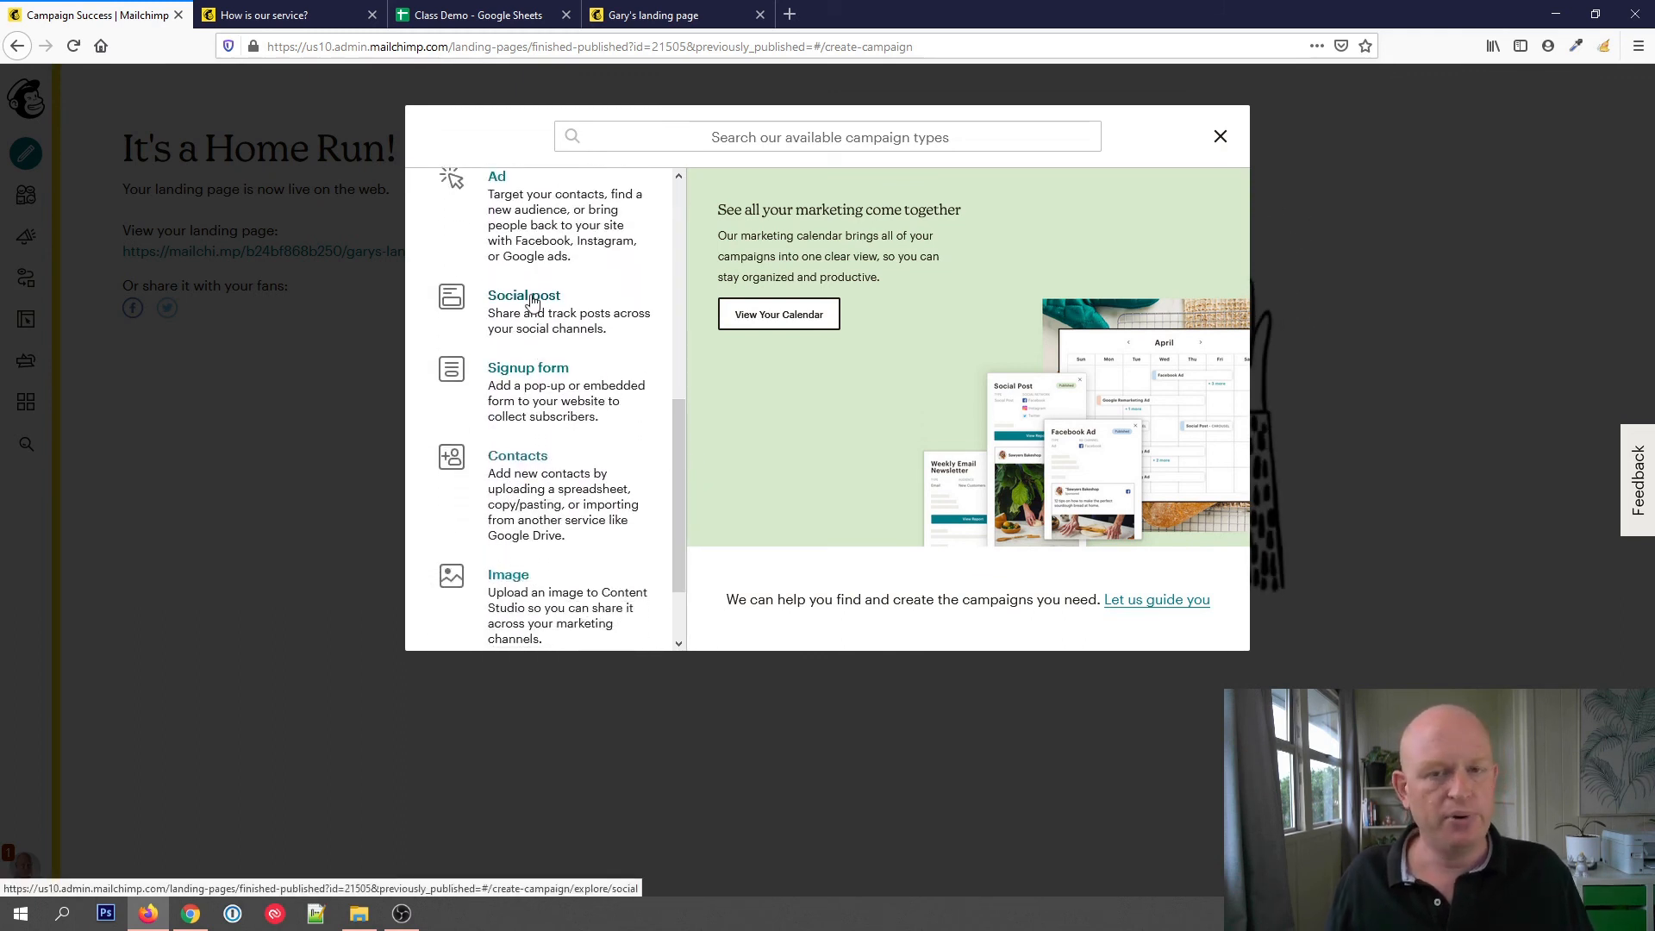